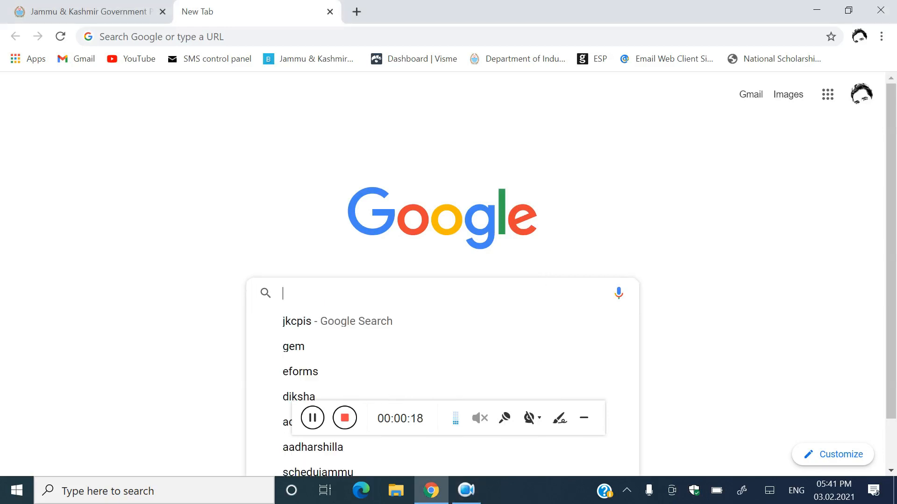
Step: Search Google for 'gem' and open the official gem.gov.in result
left_click(348, 293)
left_click(333, 345)
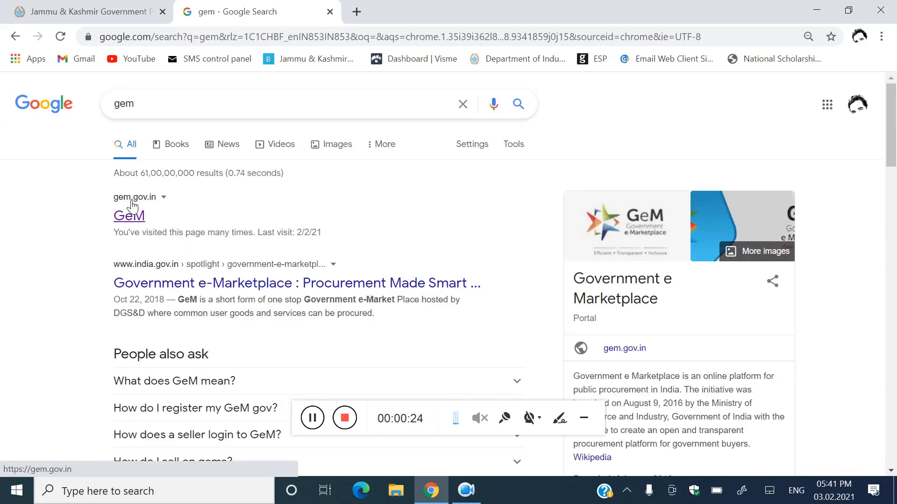
left_click(133, 219)
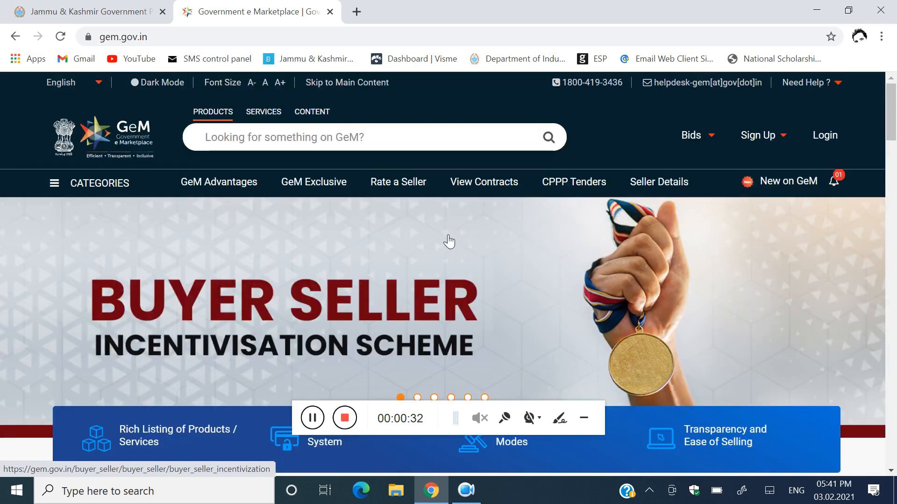
Step: Open the Buyers sign-up page under Sign Up and scroll to Review Terms & Conditions
mouse_move(772, 139)
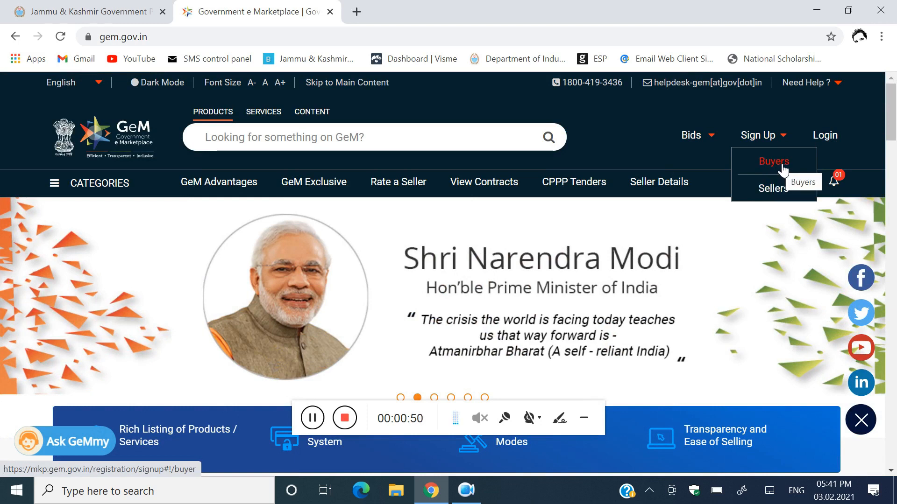
left_click(781, 166)
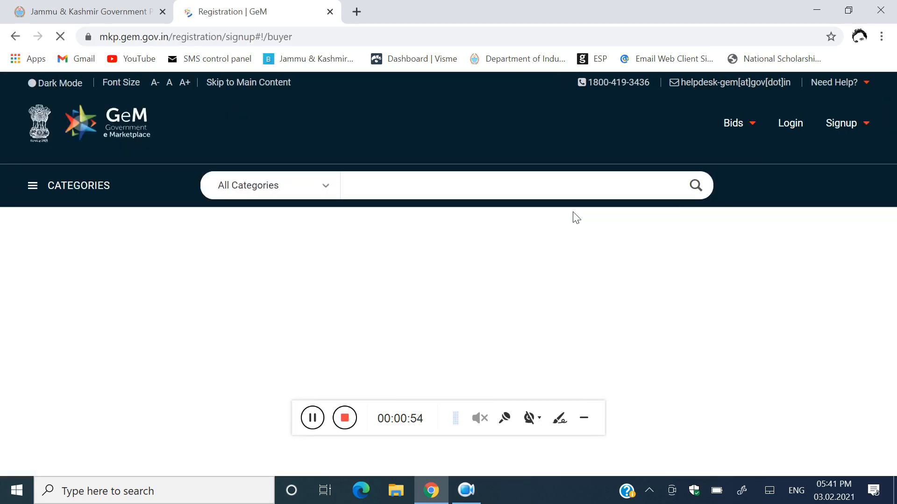
scroll(575, 217, "down", 5)
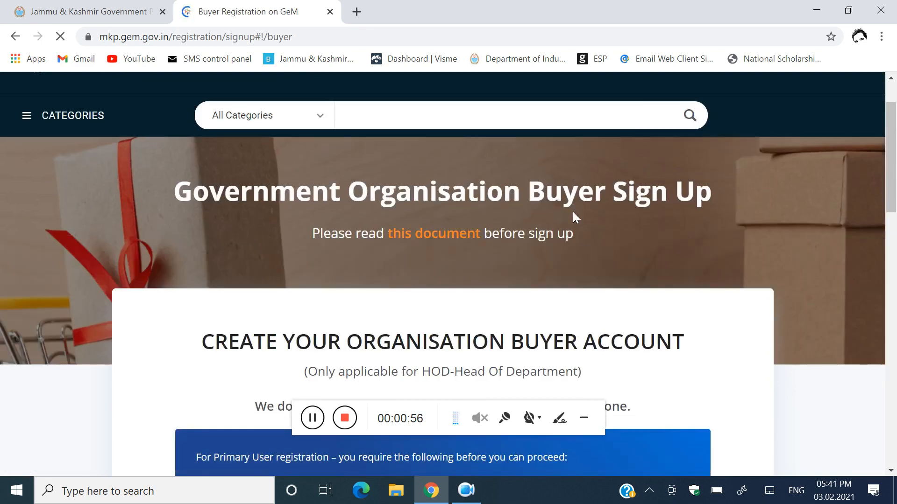
scroll(573, 212, "down", 1)
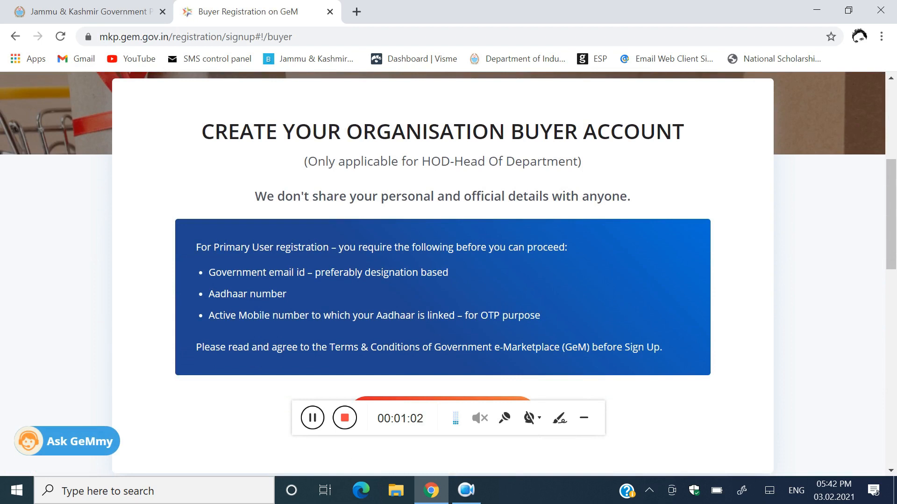
scroll(467, 206, "down", 4)
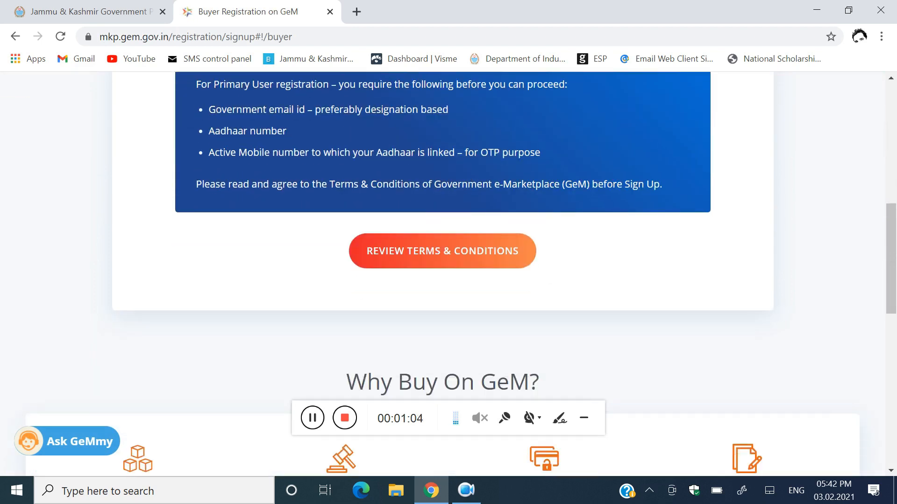
Step: Review the GeM terms PDF, tick 'I have read and agree', and close the GeMmy chat
left_click(460, 204)
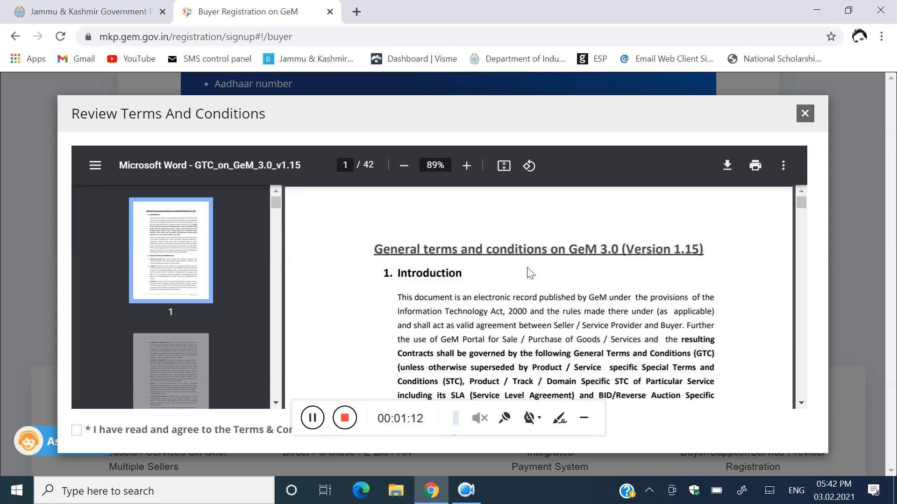
scroll(527, 271, "down", 6)
scroll(539, 297, "down", 3)
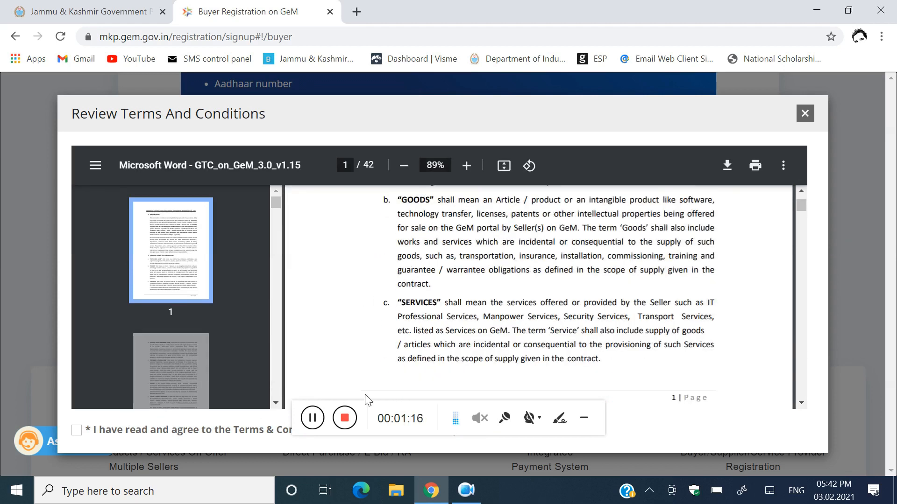
left_click_drag(429, 415, 313, 482)
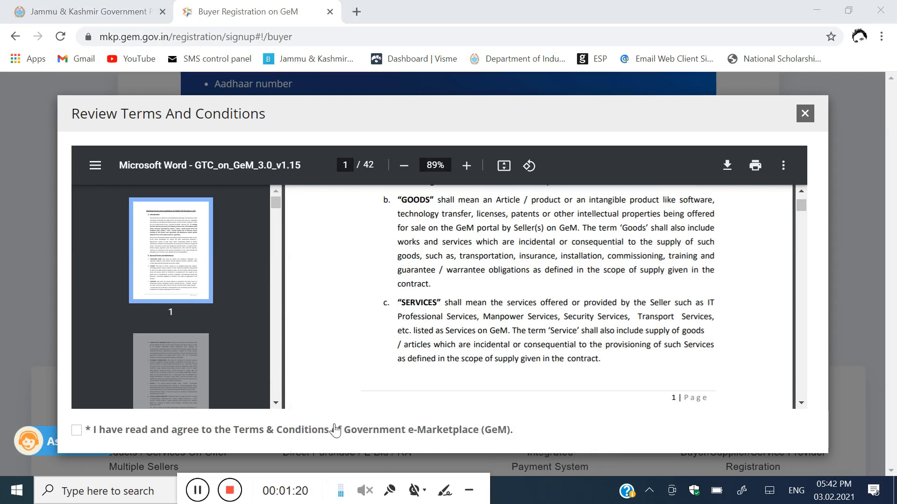
left_click(99, 432)
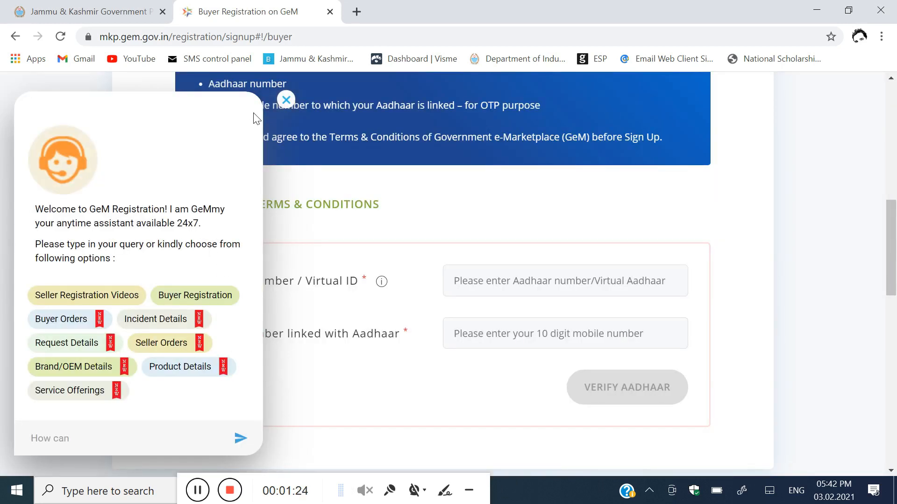
left_click(287, 99)
Step: Submit the entered Aadhaar number and linked mobile number with Verify Aadhaar
scroll(303, 242, "down", 1)
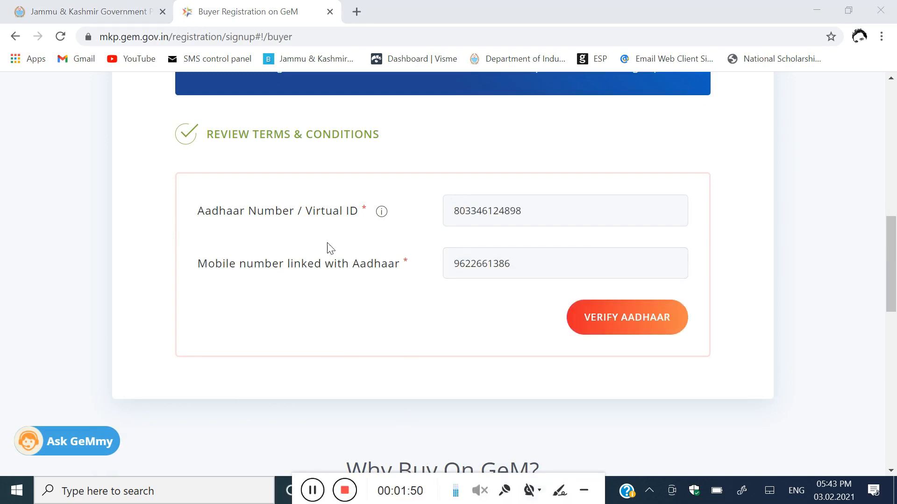
left_click(626, 324)
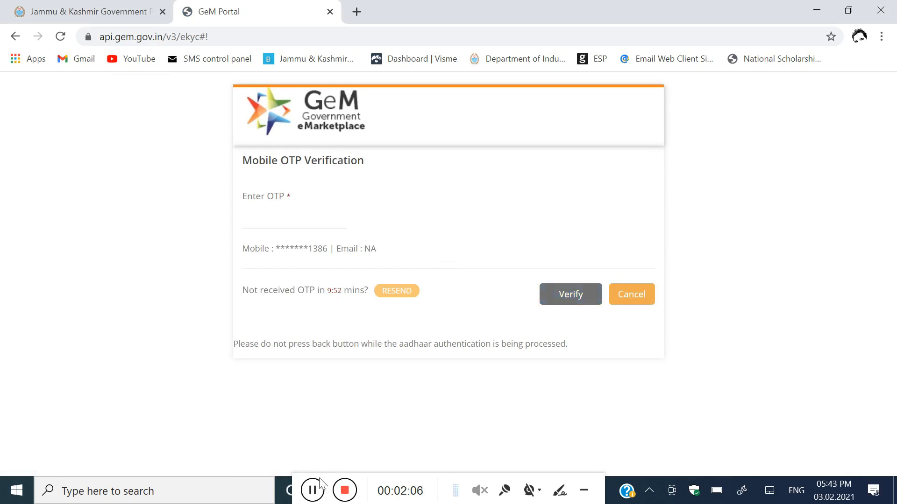
Step: Finish OTP verification and open Organisation Type on the pre-filled sign-up form
left_click(316, 491)
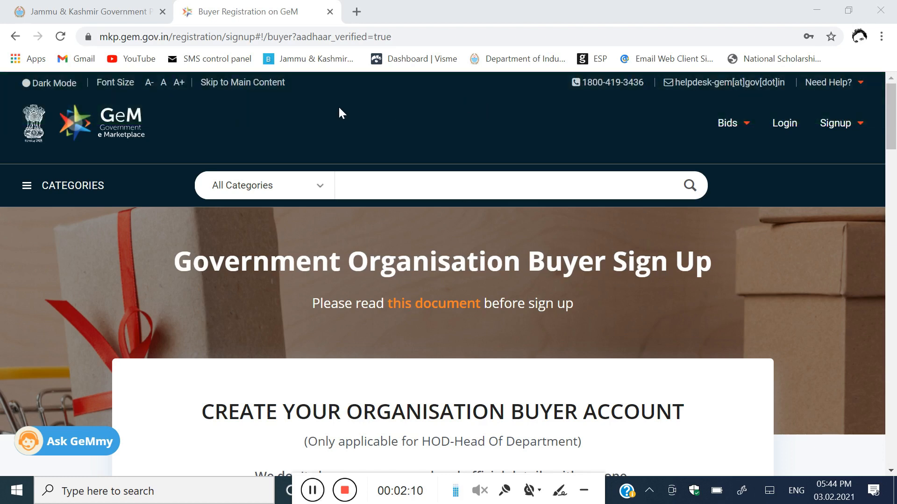
scroll(425, 220, "down", 5)
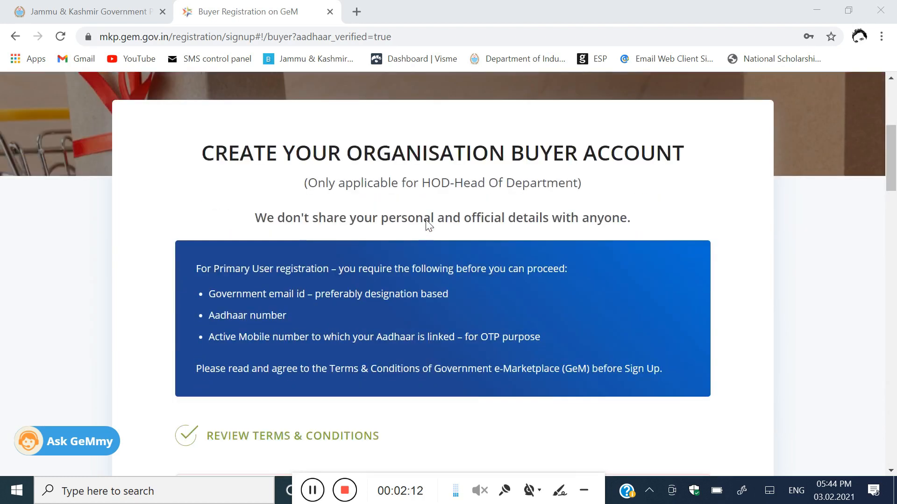
scroll(426, 221, "down", 5)
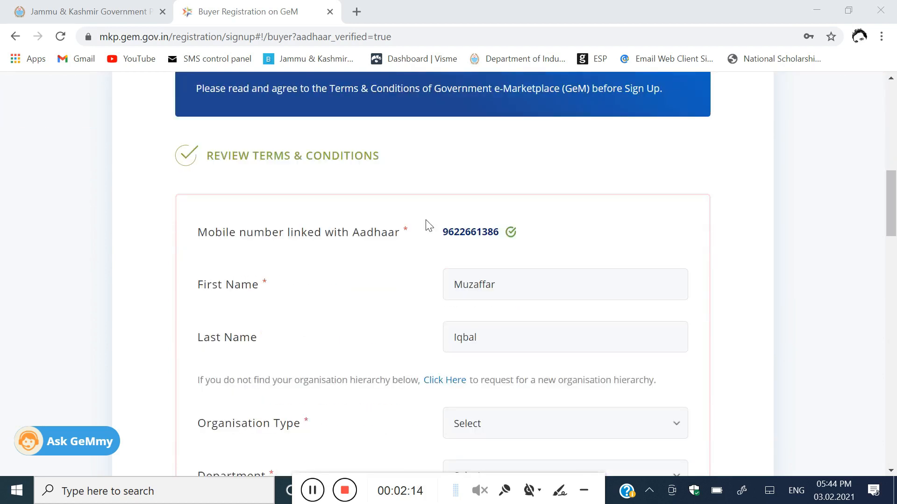
scroll(409, 188, "down", 2)
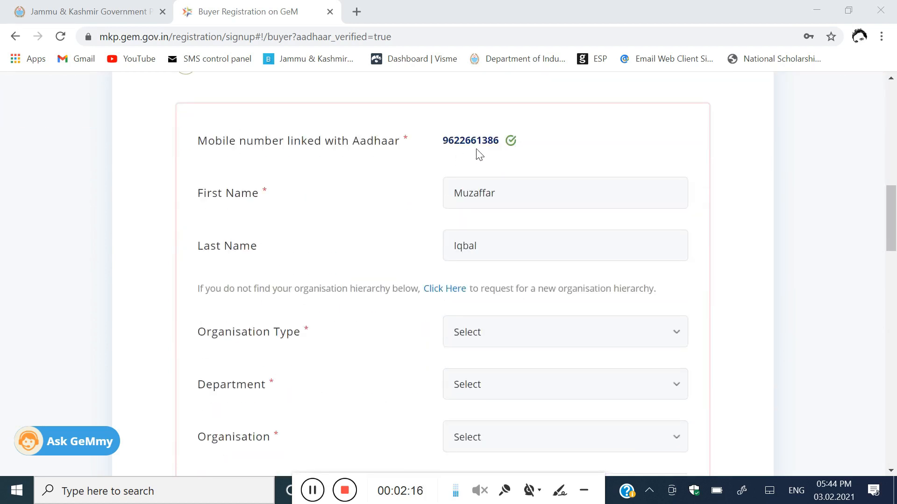
scroll(456, 197, "down", 2)
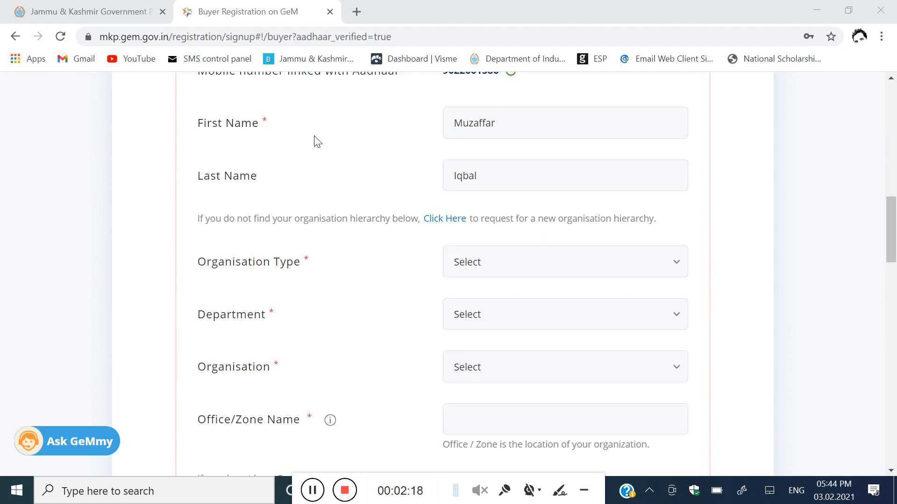
scroll(492, 154, "down", 4)
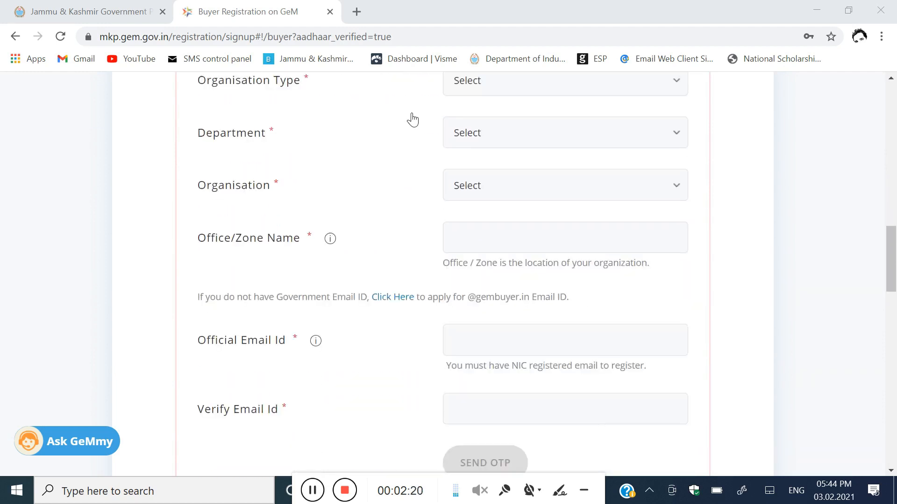
scroll(333, 142, "up", 1)
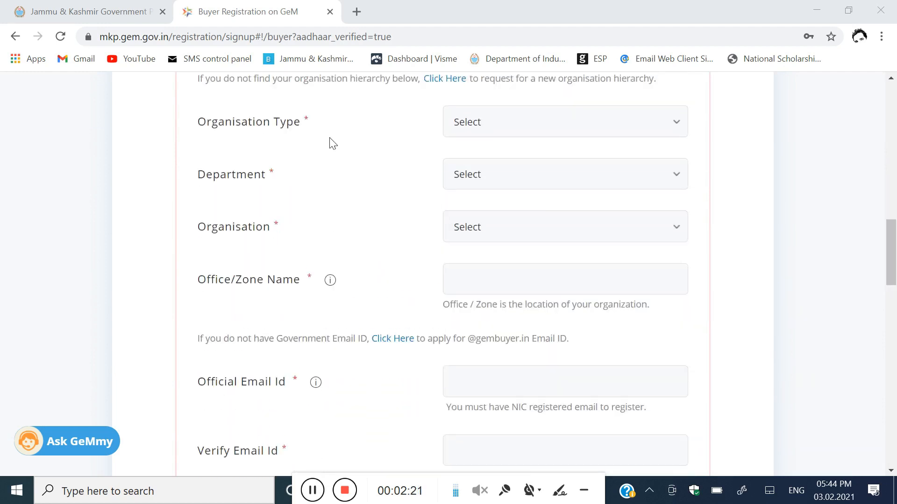
left_click(486, 131)
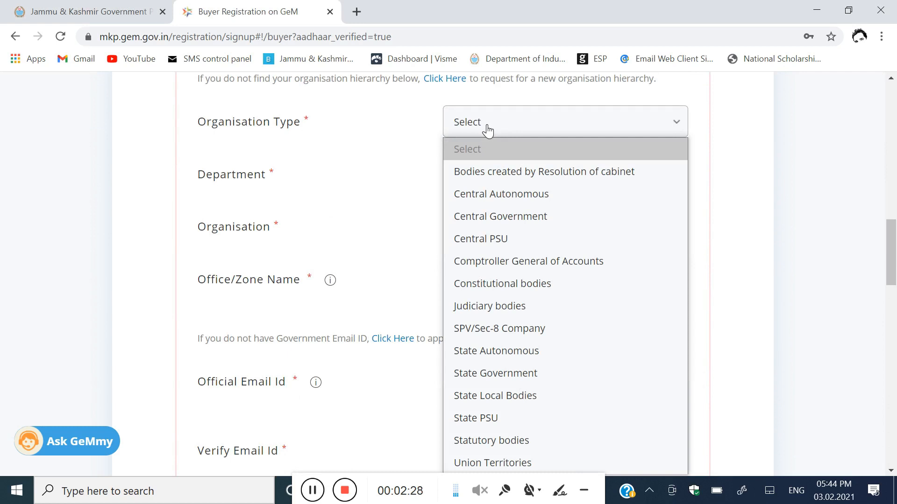
Step: Set organisation type to State Government and state to JAMMU & KASHMIR
left_click(516, 374)
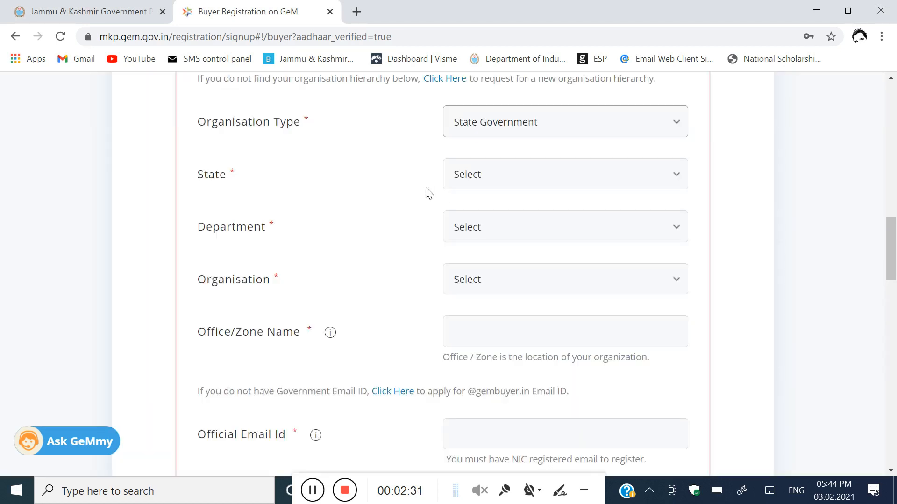
left_click(493, 174)
scroll(509, 261, "down", 3)
left_click(525, 397)
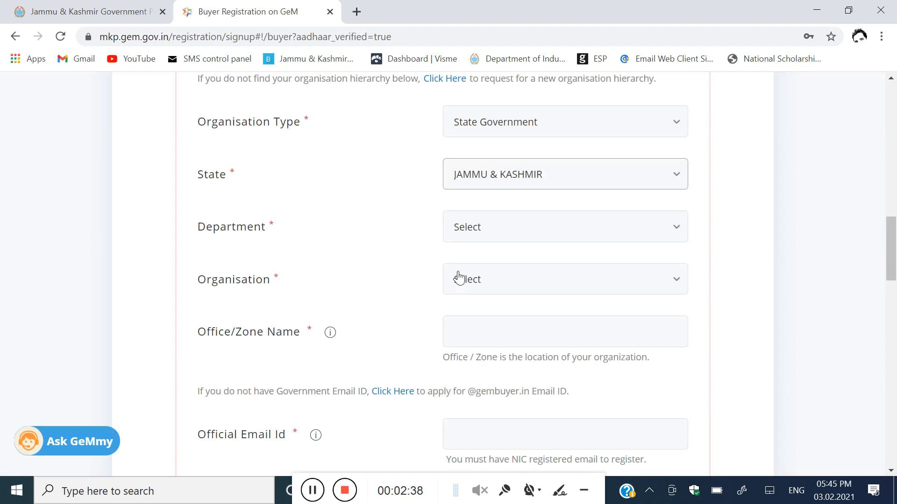
Step: Choose School Education Department Jammu and Kashmir as the department
scroll(384, 236, "down", 2)
left_click(477, 162)
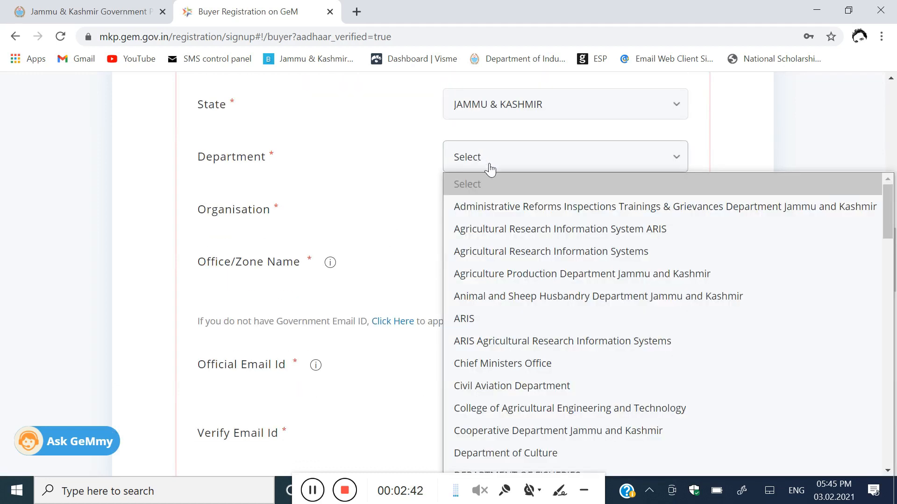
scroll(550, 248, "down", 3)
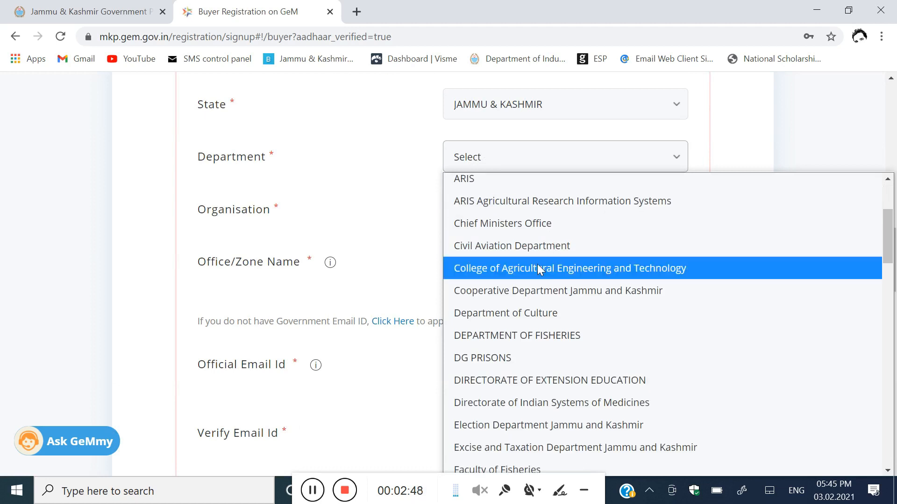
scroll(511, 277, "down", 6)
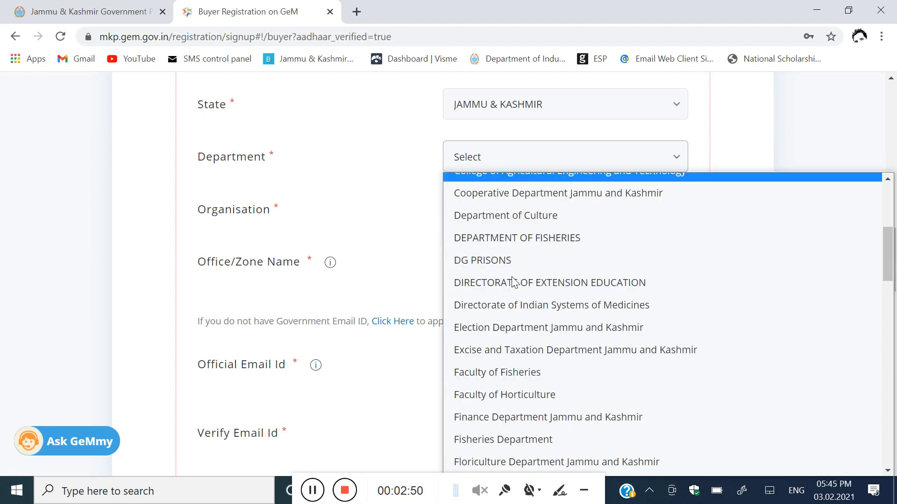
scroll(512, 280, "down", 3)
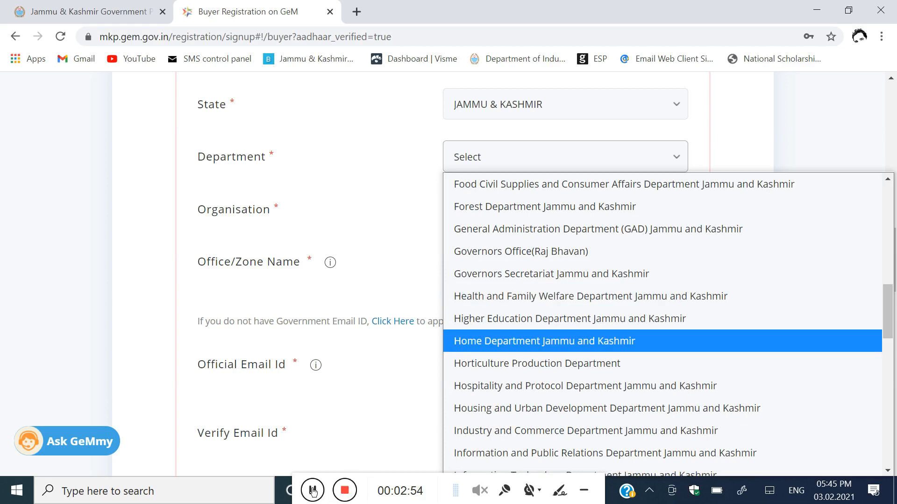
left_click(311, 488)
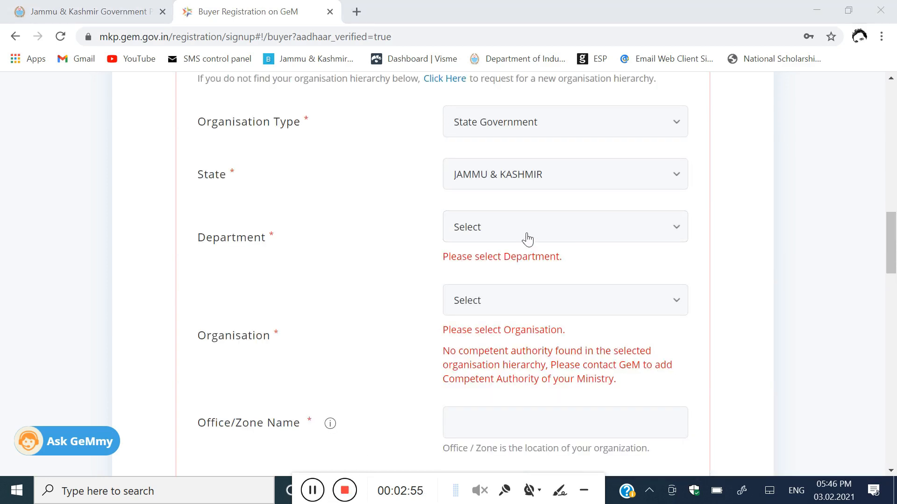
left_click(527, 239)
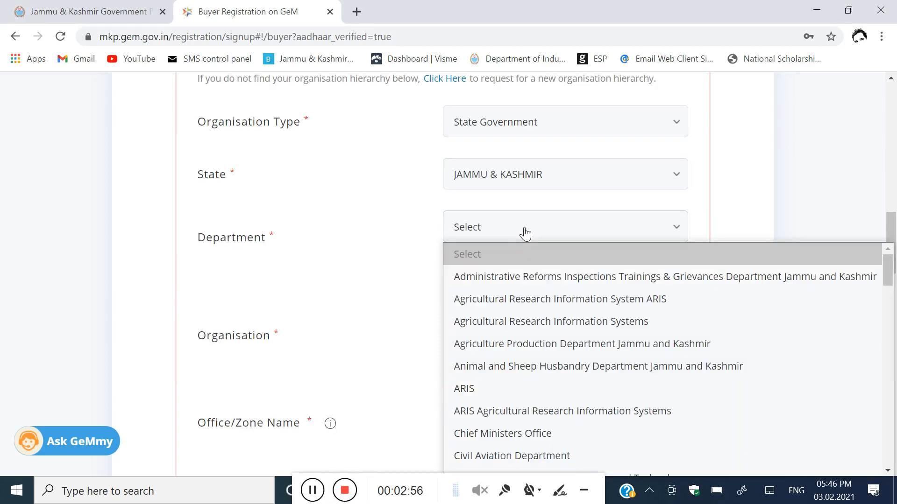
key("s")
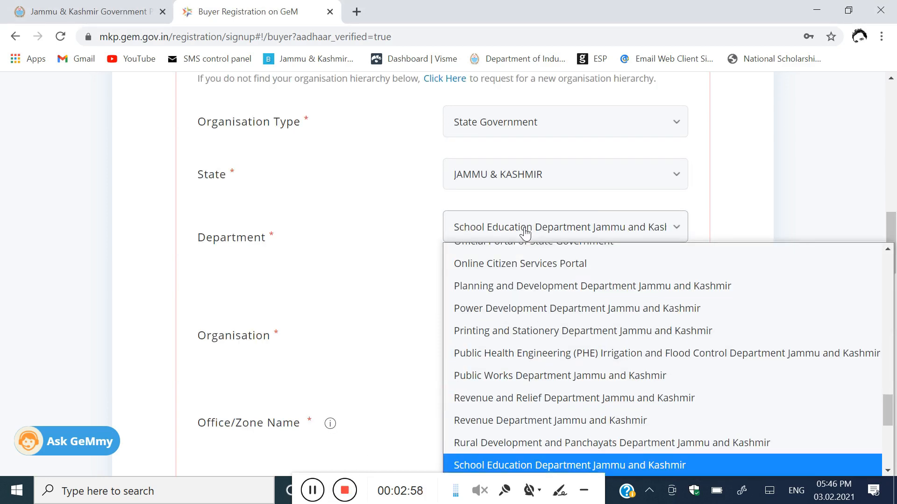
scroll(556, 322, "up", 1)
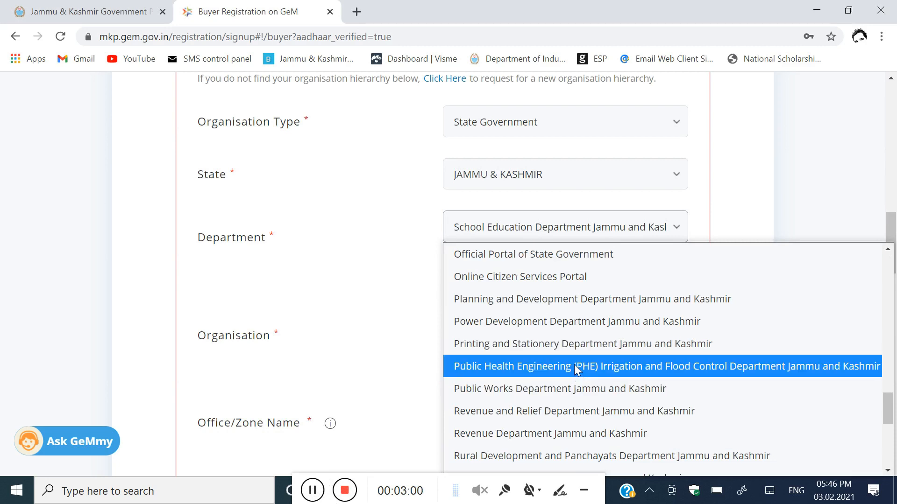
scroll(576, 369, "down", 3)
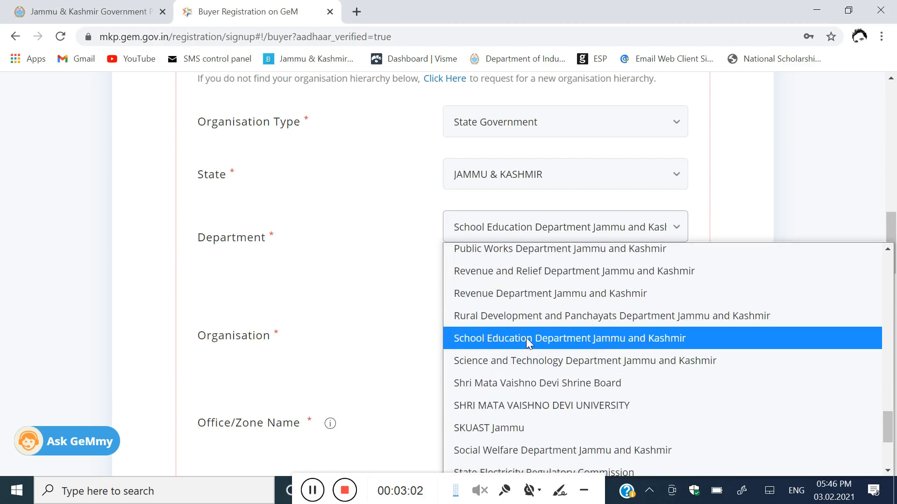
left_click(548, 343)
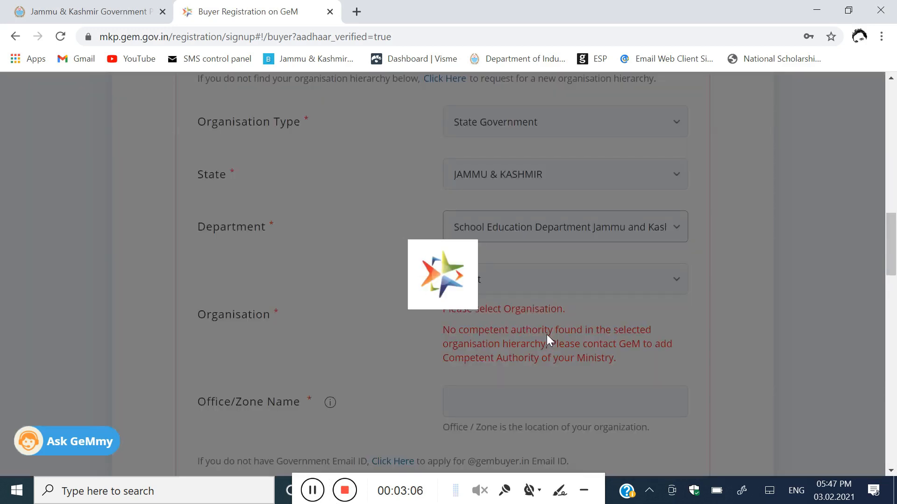
Step: Choose Directorate of School Education as the organisation
scroll(526, 295, "down", 1)
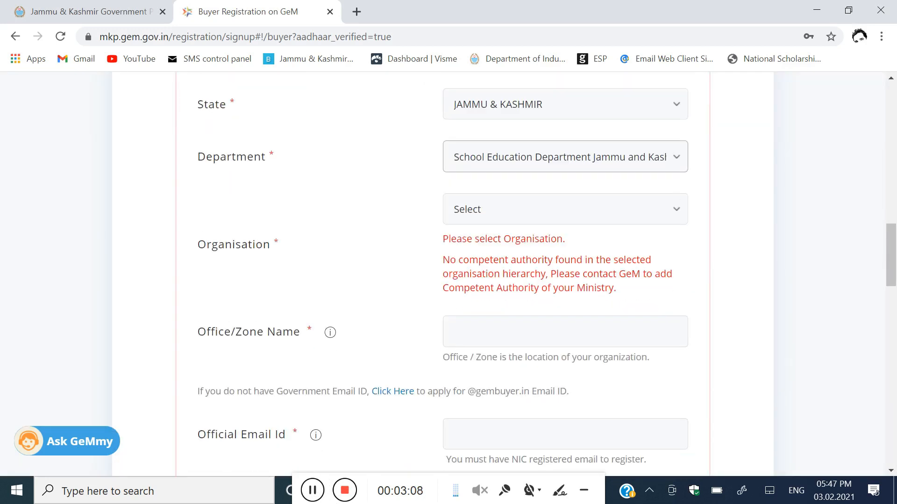
left_click(488, 214)
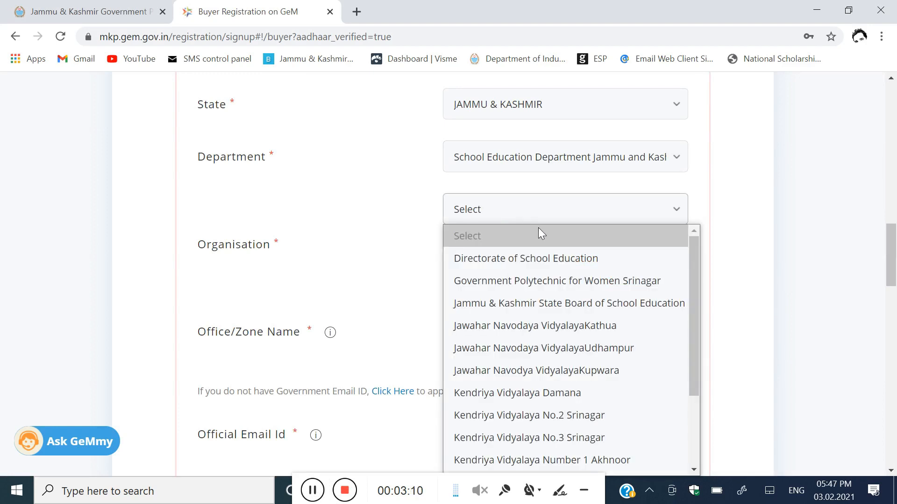
left_click(553, 258)
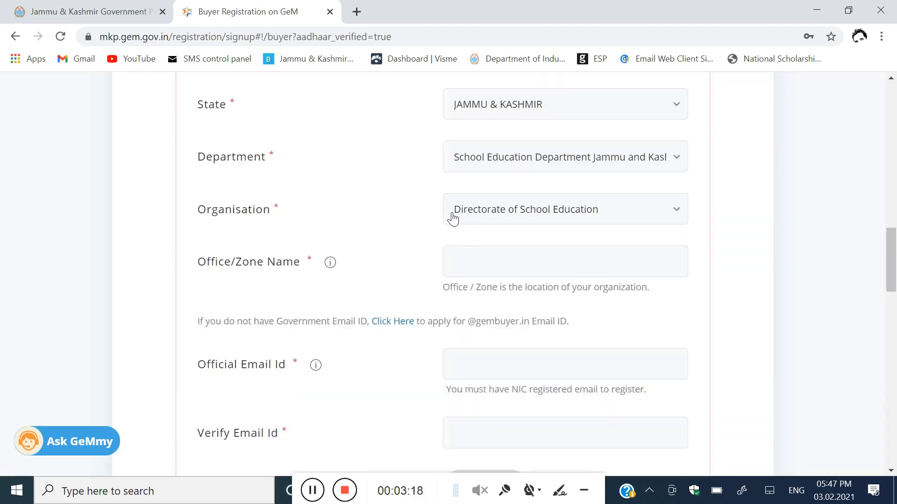
scroll(425, 218, "down", 1)
Step: Enter 'High School Ablimasri' as Office/Zone Name and fill in the official email fields
left_click(460, 193)
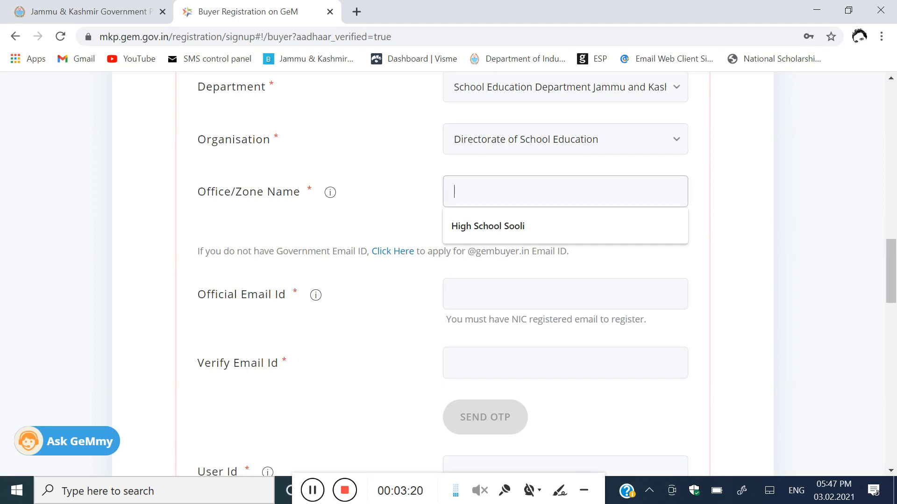
type("hifh")
key("BackSpace")
key("BackSpace")
type("HIGH")
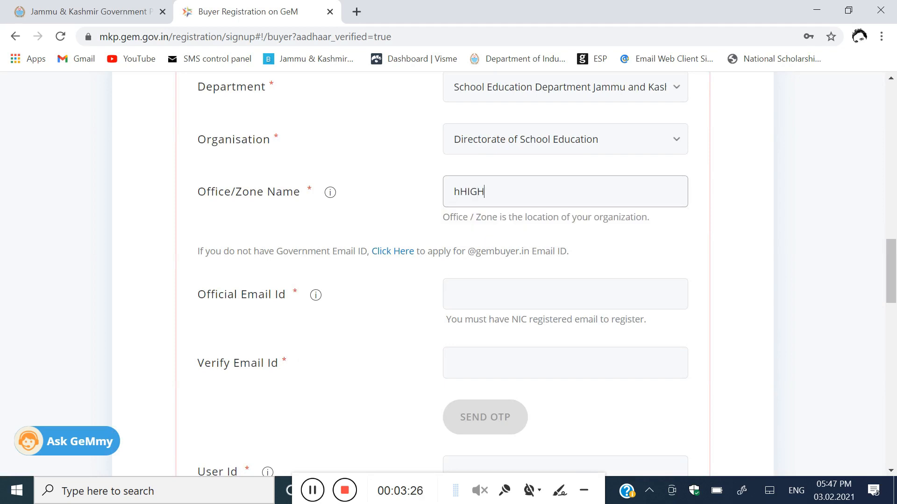
key("BackSpace")
key("BackSpace")
type("Hi")
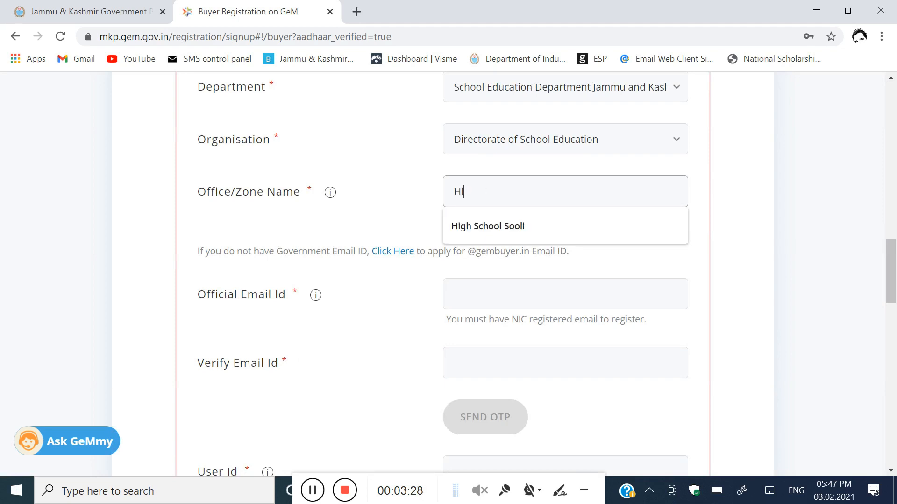
type("chool Ablimasri")
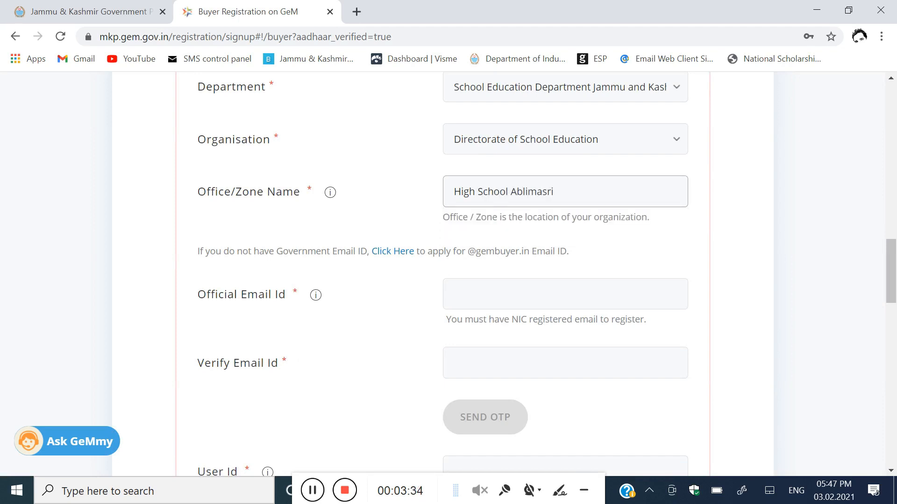
left_click(495, 295)
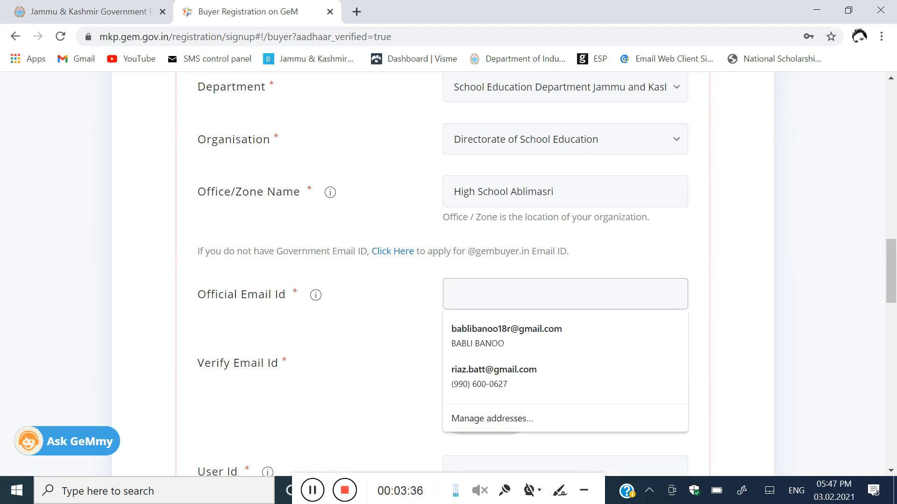
left_click(407, 308)
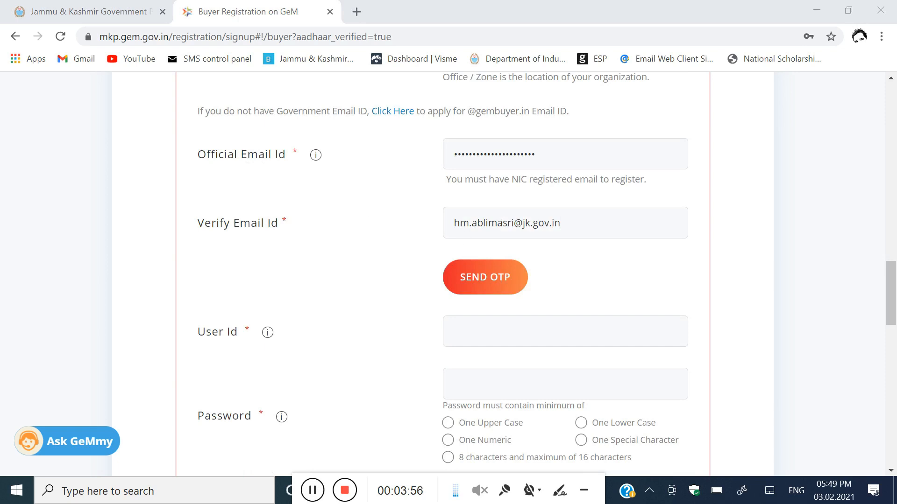
Step: Send an OTP to the official email, enter the emailed code, and verify it
left_click(493, 279)
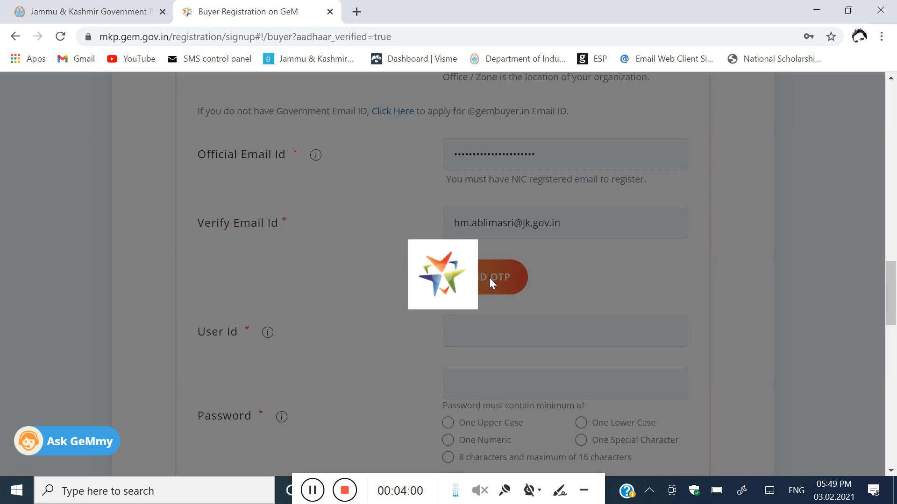
scroll(562, 267, "down", 2)
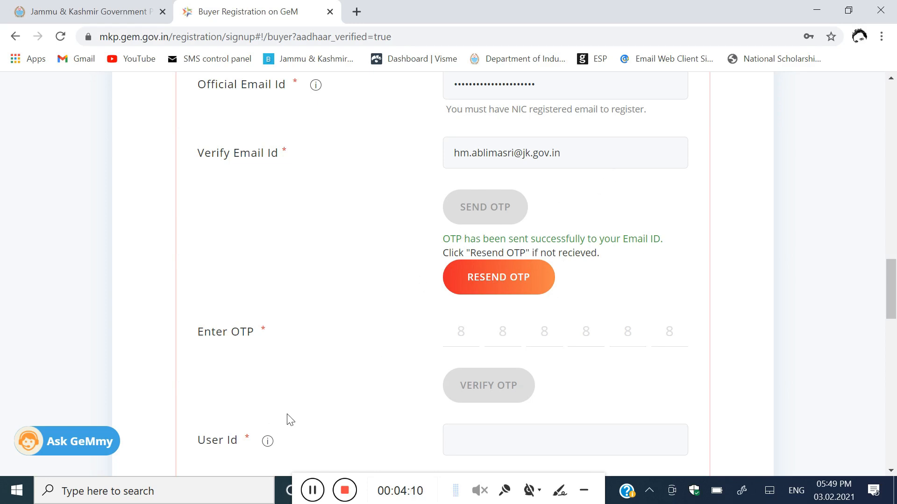
left_click(313, 490)
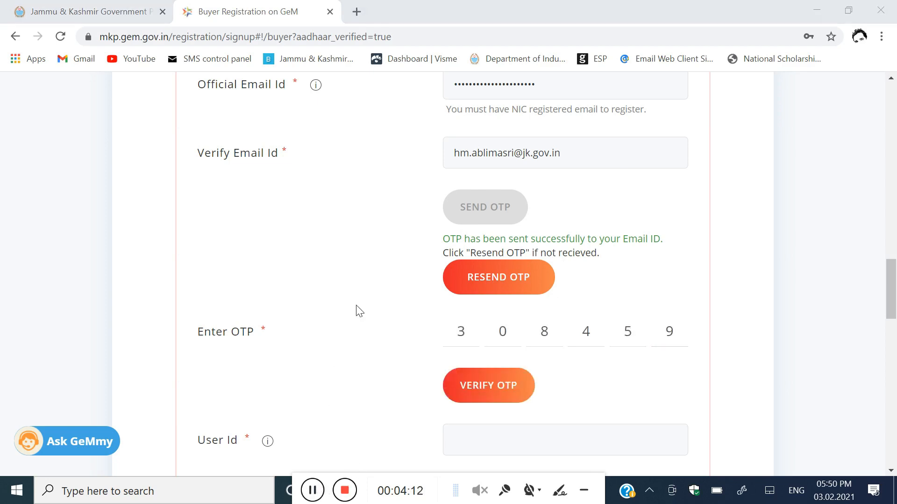
scroll(374, 306, "down", 1)
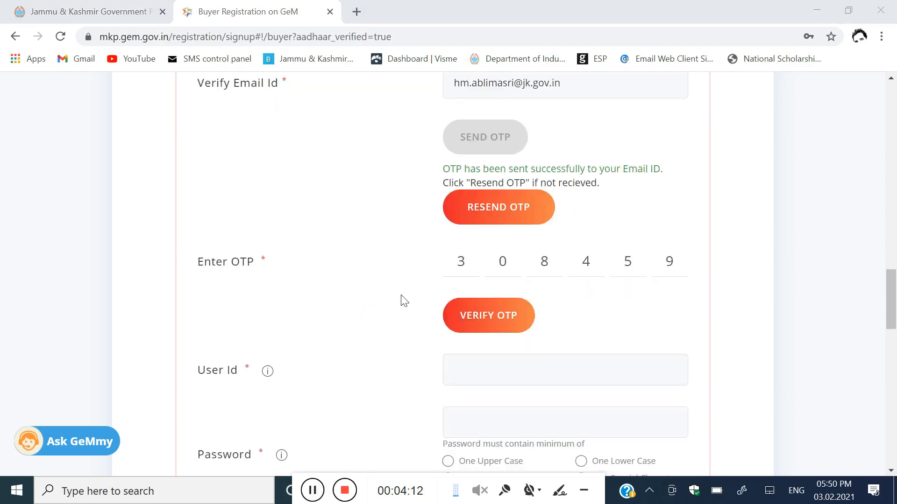
left_click(481, 316)
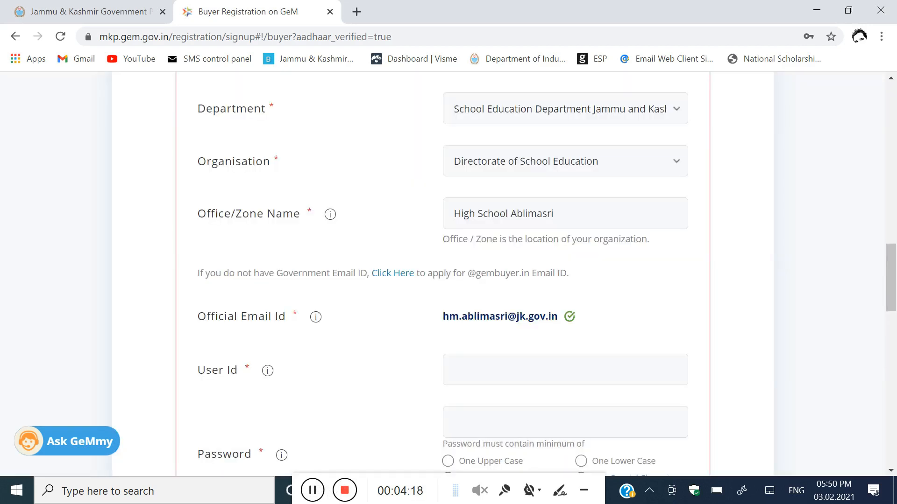
Step: Set a user ID and password, create the account, and confirm being primary user/HoD
scroll(430, 320, "down", 1)
scroll(397, 316, "down", 1)
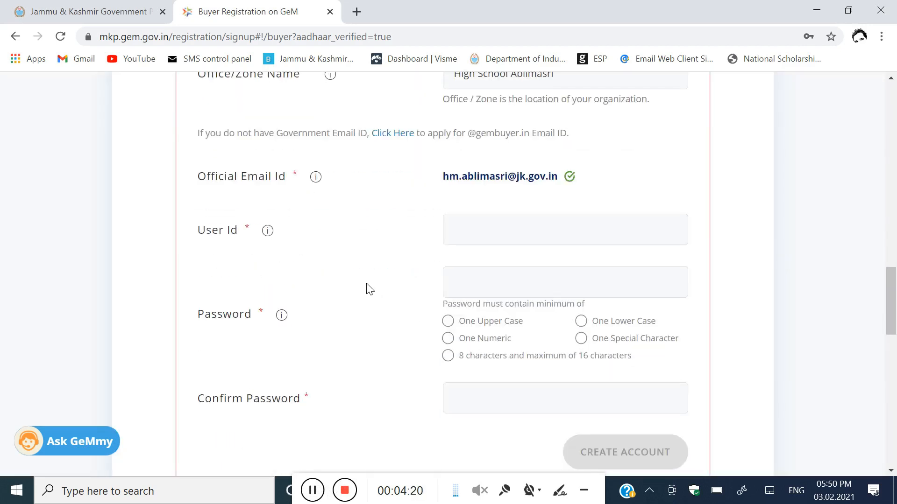
left_click(454, 229)
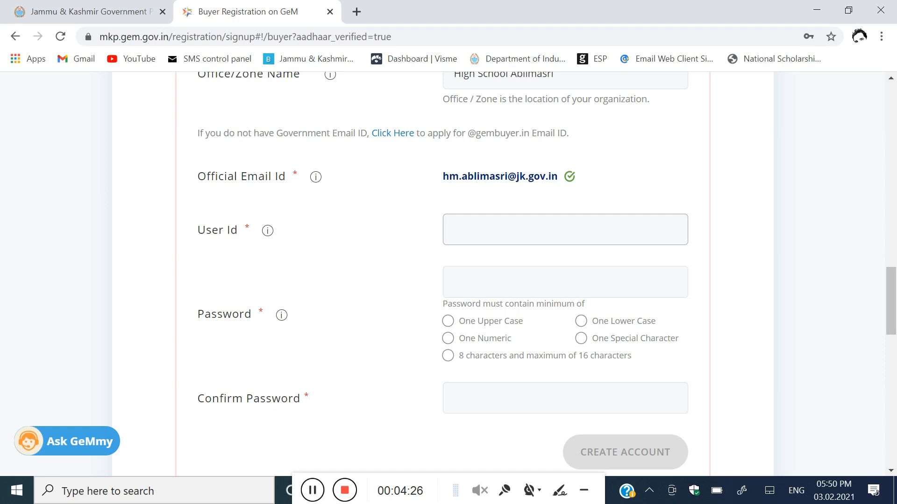
type("ABLIMASRI")
scroll(547, 270, "down", 2)
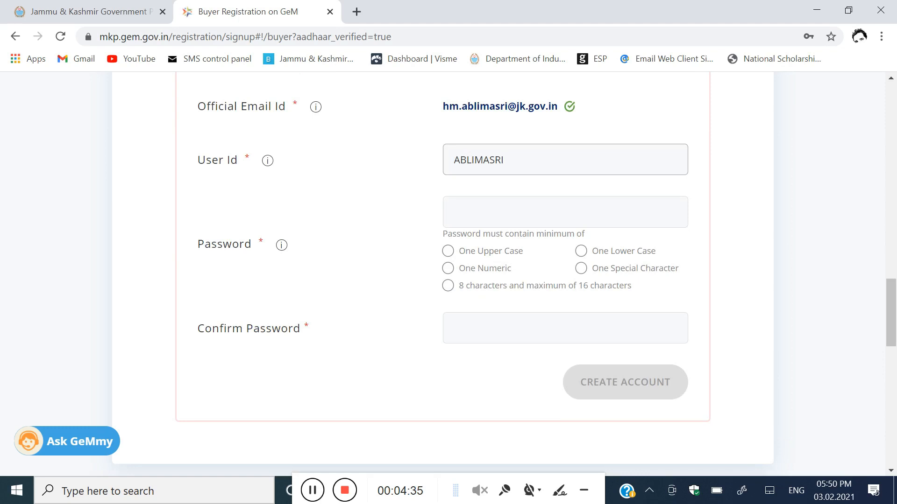
type("I")
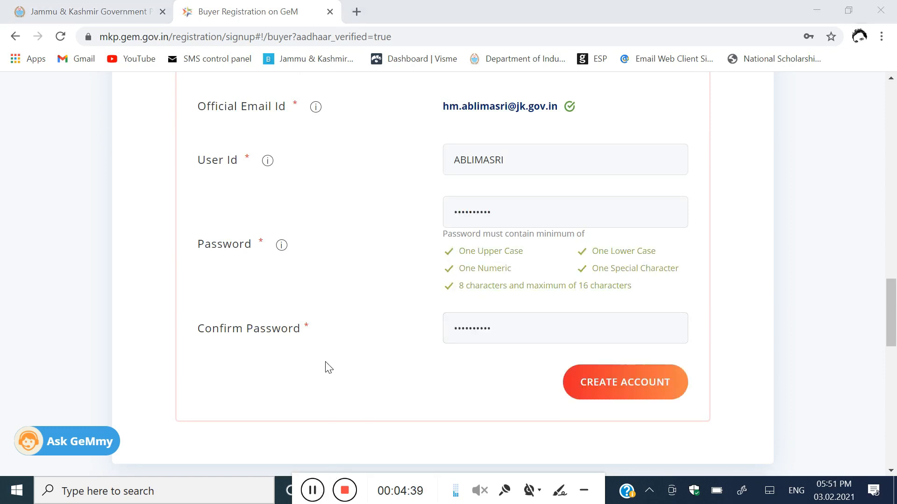
left_click(625, 383)
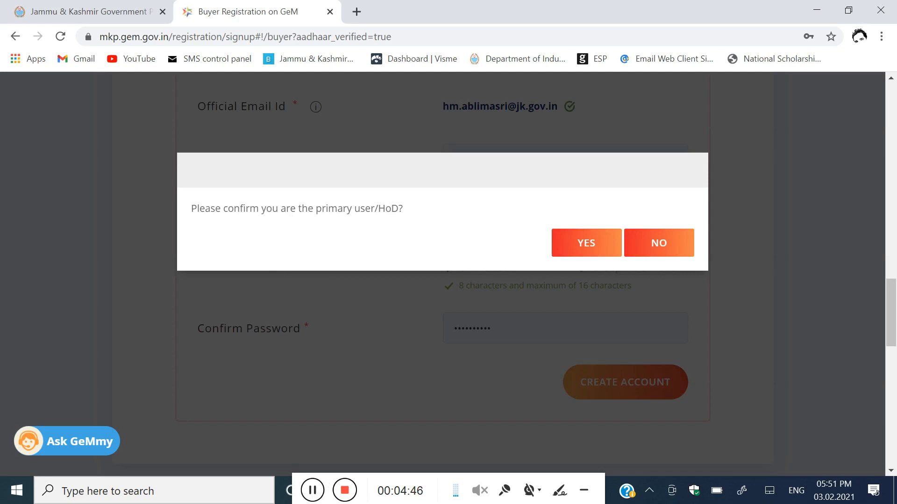
left_click(592, 248)
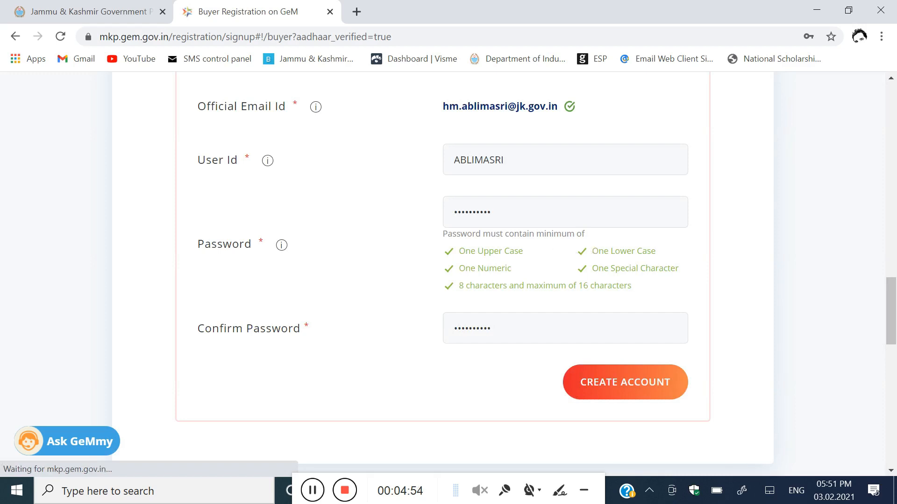
Step: Save the new login in the browser and open the account details page
scroll(427, 216, "down", 3)
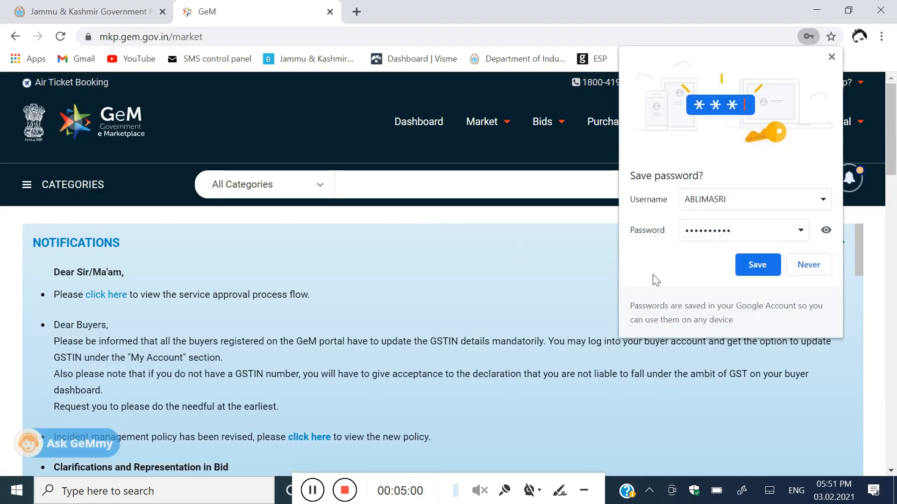
left_click(758, 265)
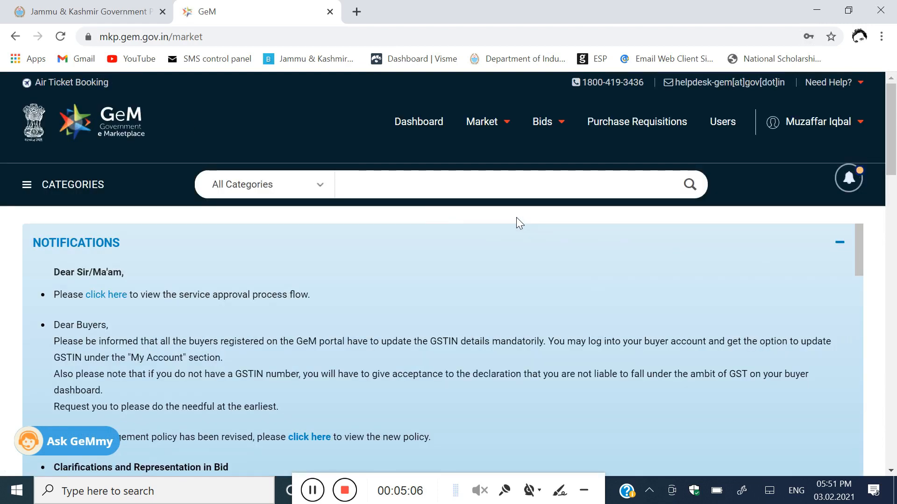
scroll(709, 268, "down", 7)
scroll(518, 312, "up", 7)
scroll(508, 295, "down", 15)
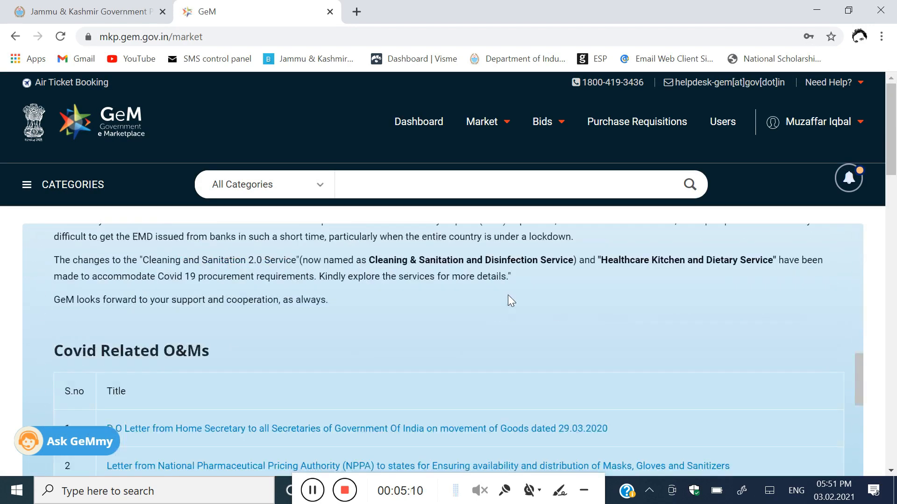
scroll(508, 296, "up", 15)
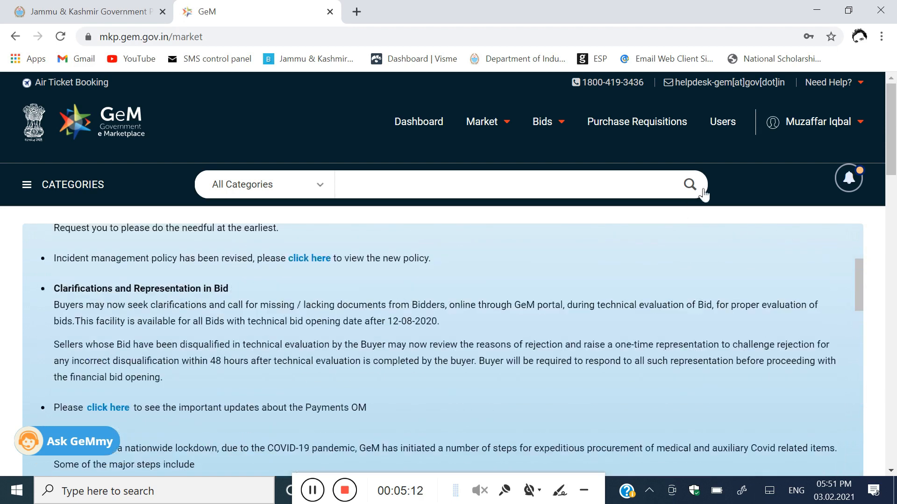
left_click(819, 122)
left_click(800, 149)
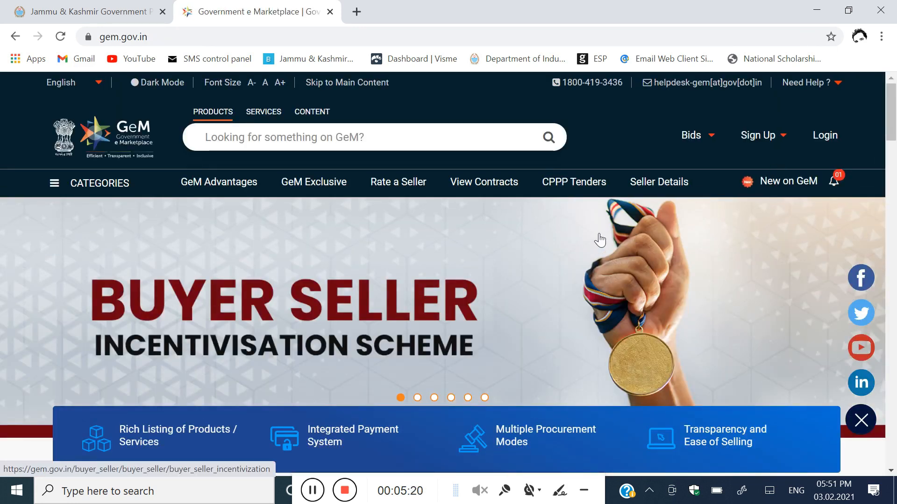
Step: Sign in to the GeM buyer account to reach the market dashboard
scroll(602, 240, "down", 1)
scroll(600, 239, "up", 2)
scroll(600, 239, "down", 1)
scroll(600, 239, "up", 1)
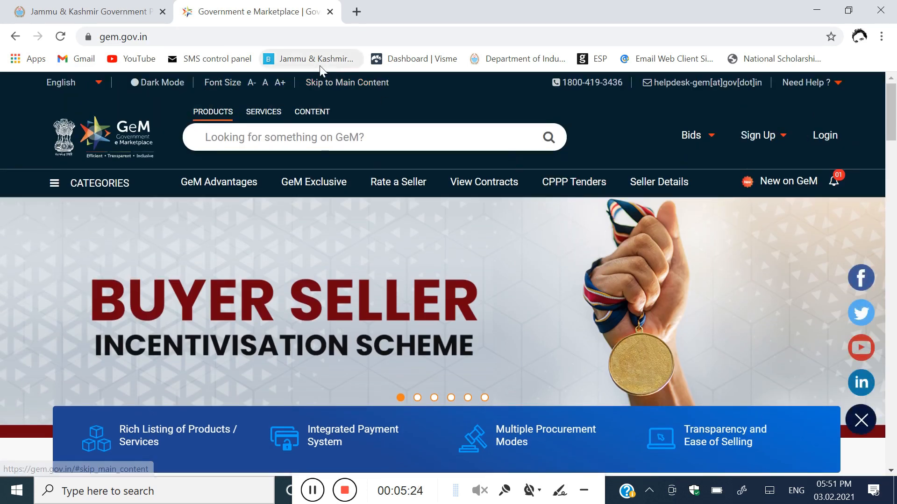
left_click(830, 139)
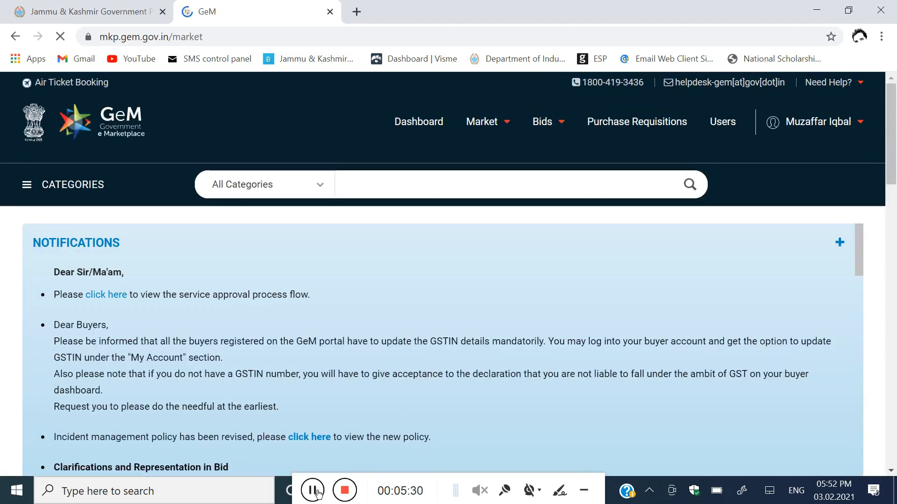
Step: Go to the account profile settings and dismiss the welcome message to begin profile setup
left_click(800, 122)
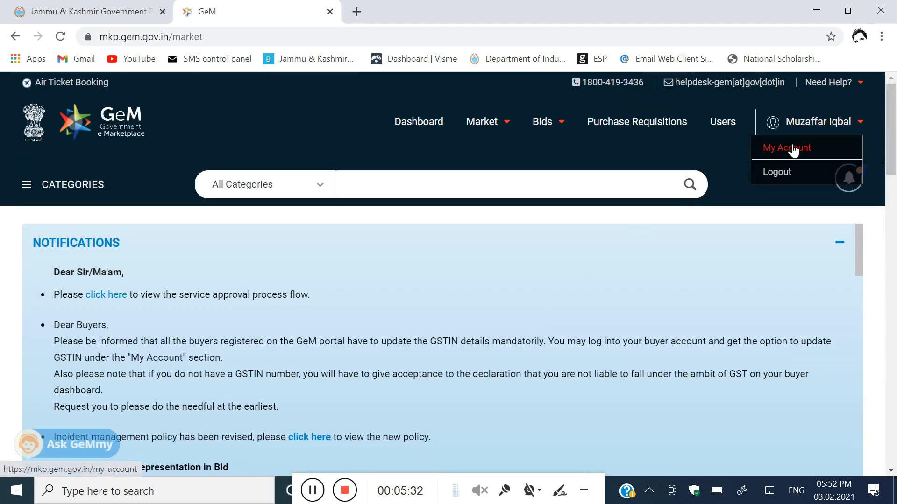
left_click(792, 149)
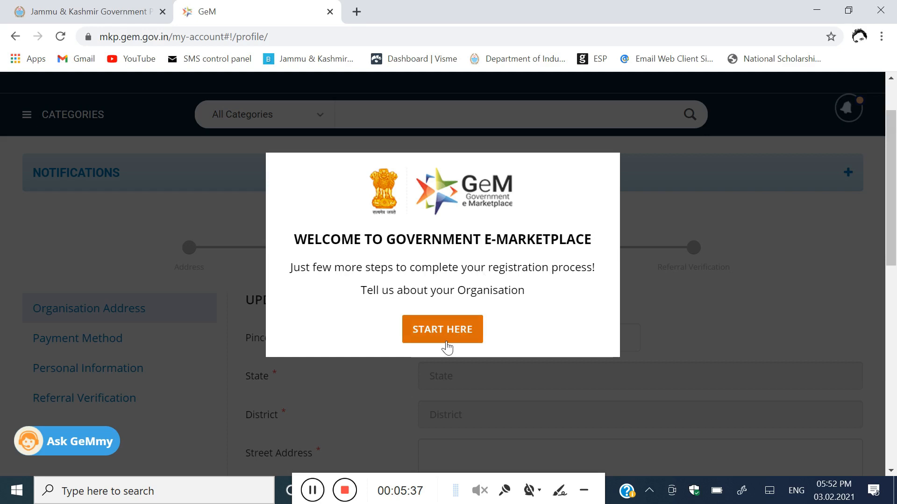
left_click(446, 337)
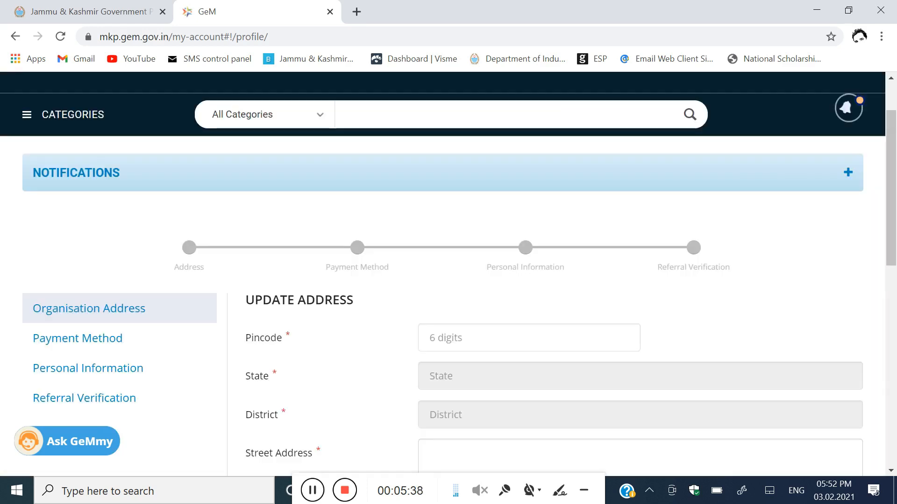
scroll(437, 286, "down", 3)
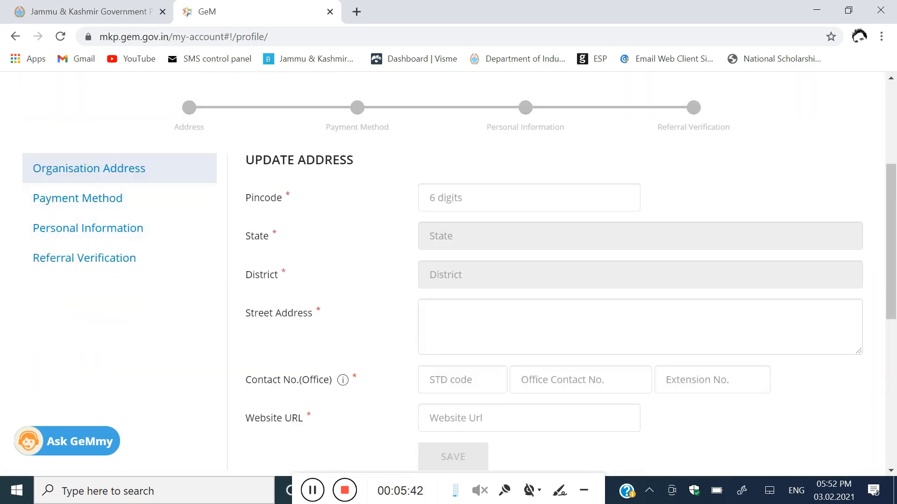
Step: Enter the organisation's pincode and replace the street address with the Doda district office address
left_click(528, 198)
type("182202")
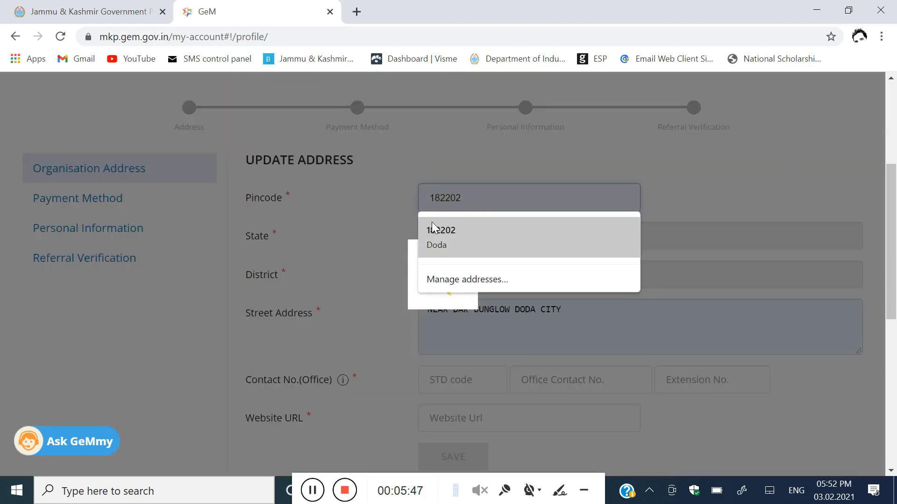
left_click(432, 229)
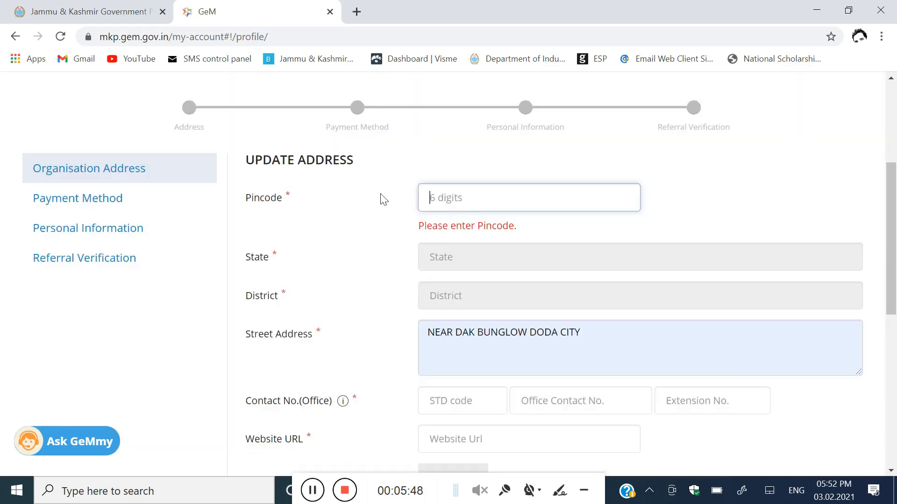
left_click(448, 199)
left_click(450, 279)
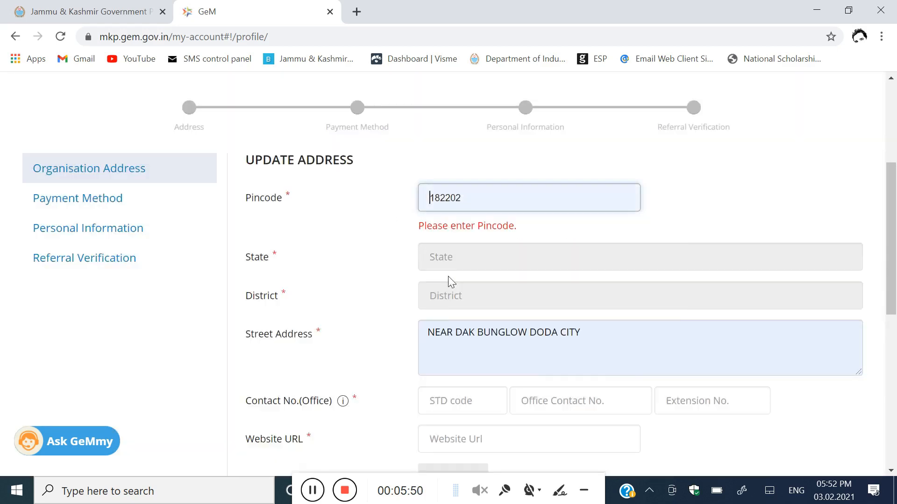
type("1")
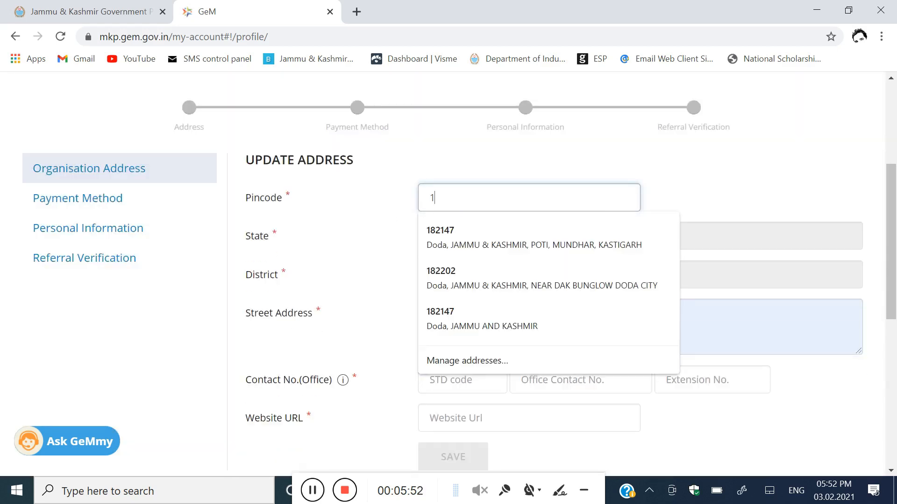
type("82202")
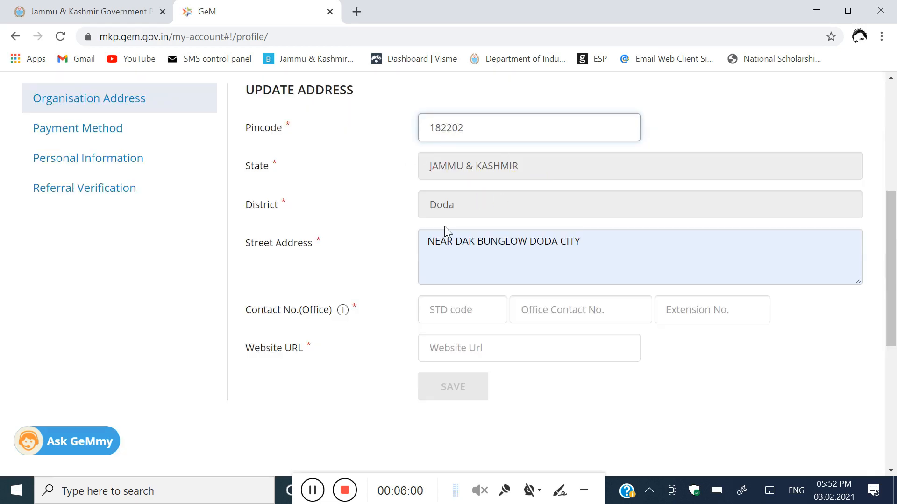
left_click_drag(590, 242, 434, 242)
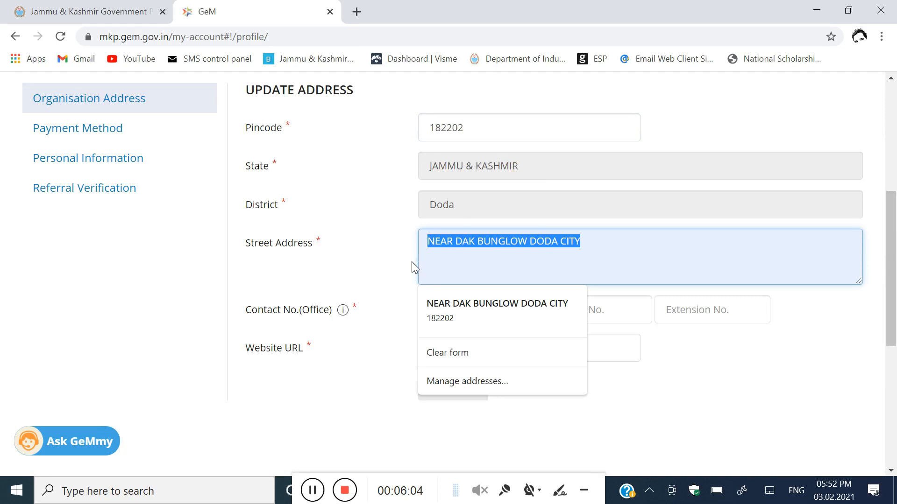
type("a")
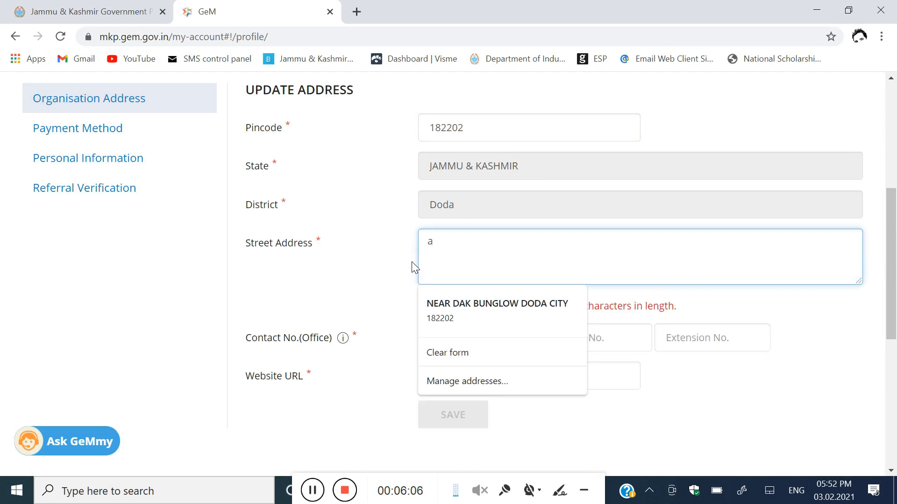
key("BackSpace")
type("Ablimasri ")
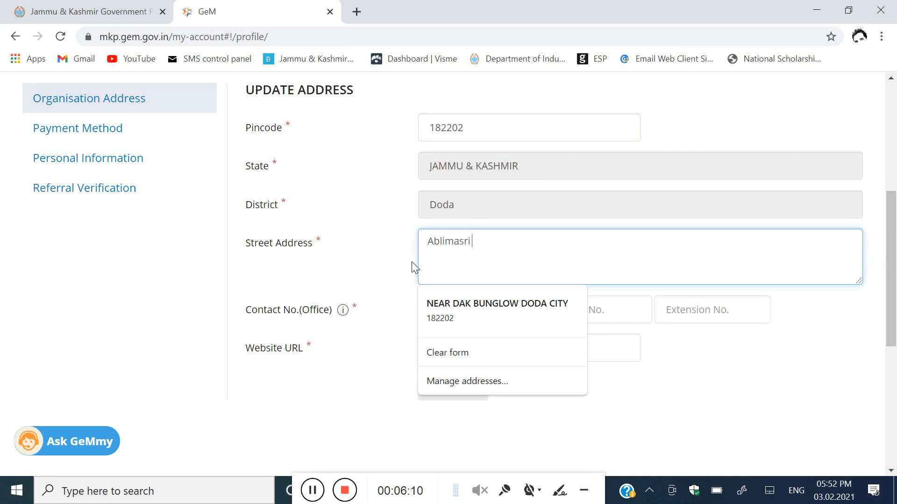
type("Tehsil Gundna")
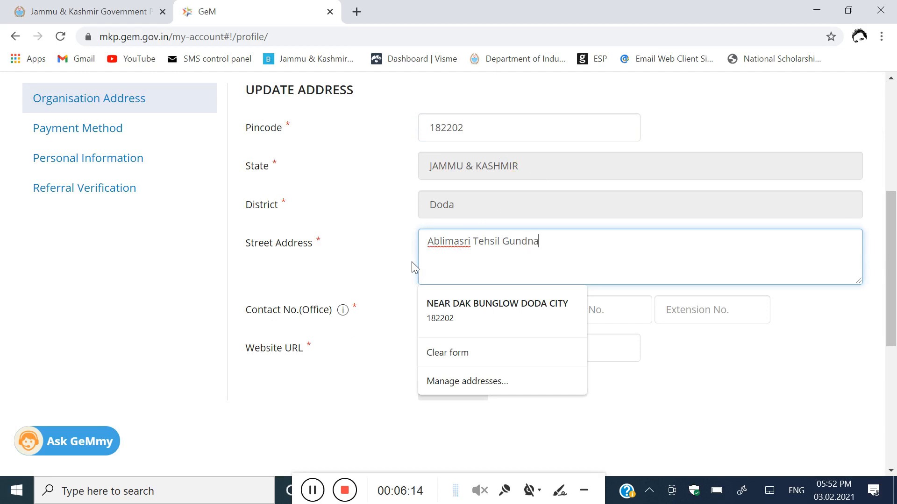
type(" District Doda")
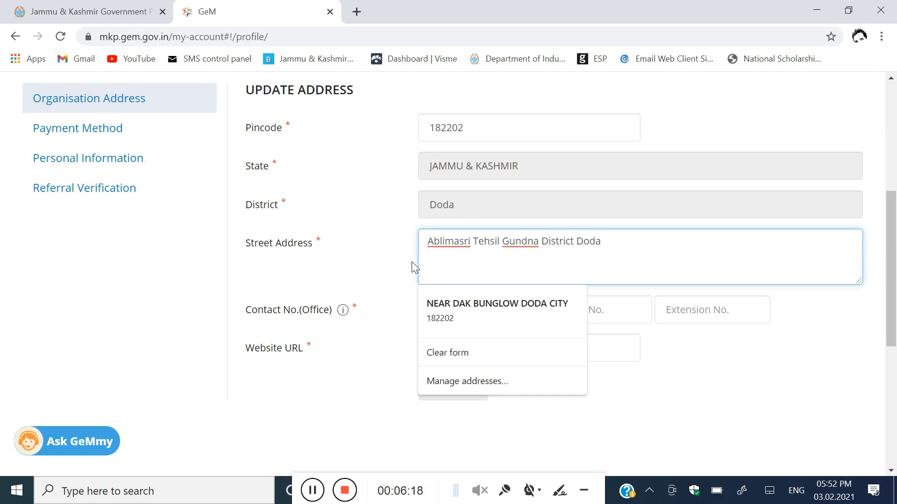
left_click(412, 262)
scroll(411, 269, "down", 1)
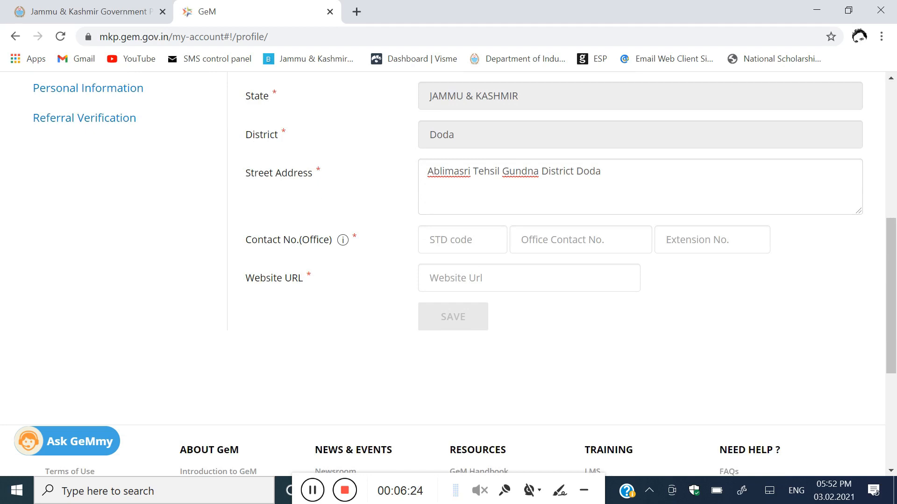
left_click(451, 240)
left_click(449, 270)
left_click(550, 239)
left_click(551, 276)
left_click(467, 277)
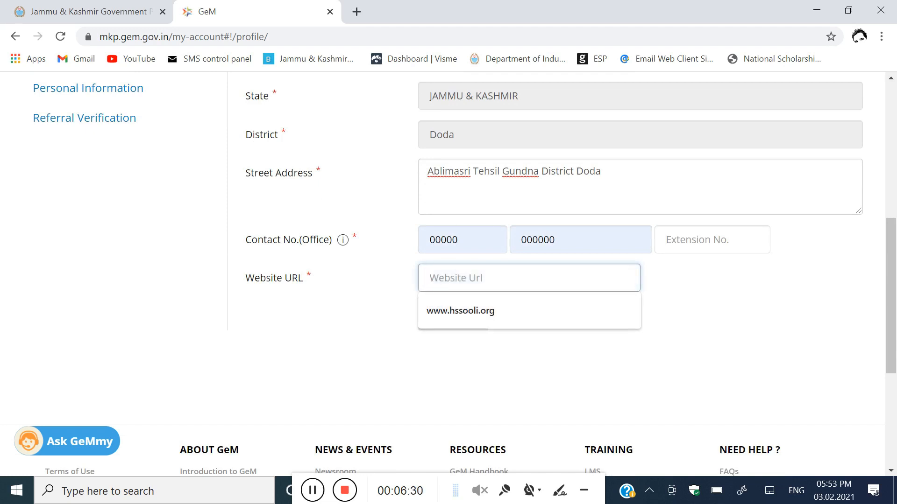
type("www.ablimasri.org")
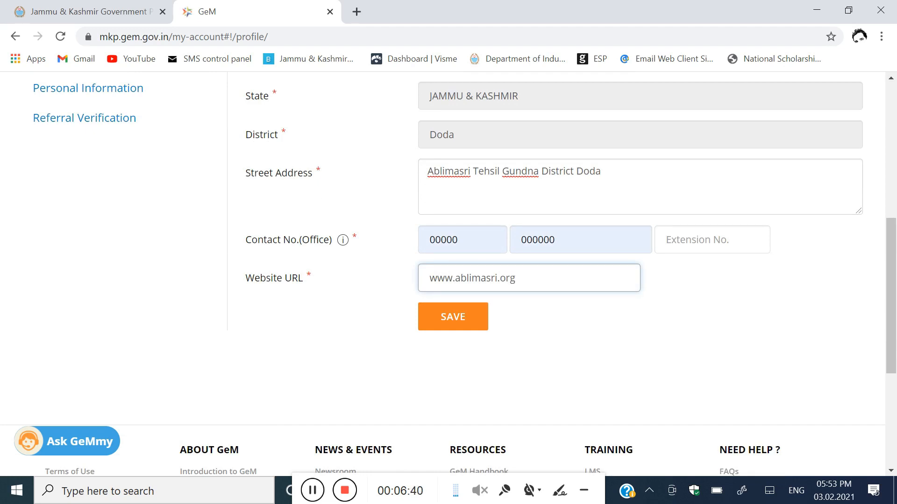
left_click(464, 318)
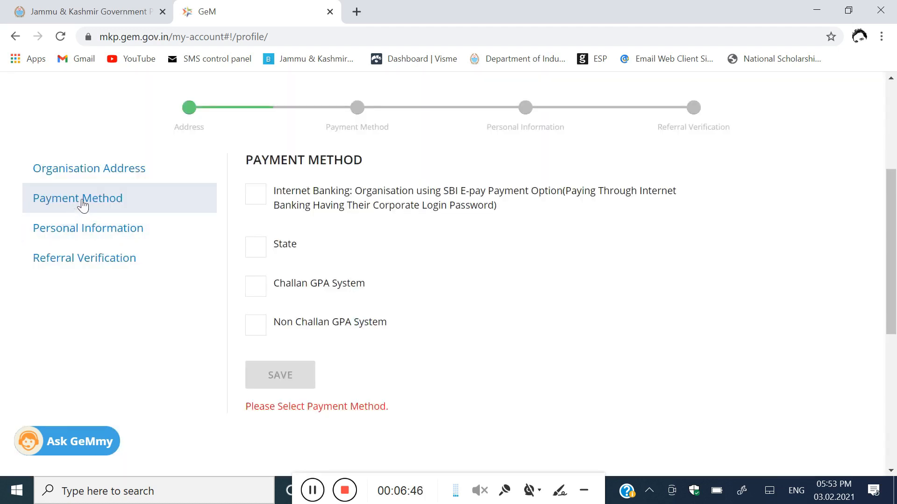
Step: Choose State as the payment method and save it
left_click(257, 248)
scroll(374, 271, "down", 1)
left_click(293, 304)
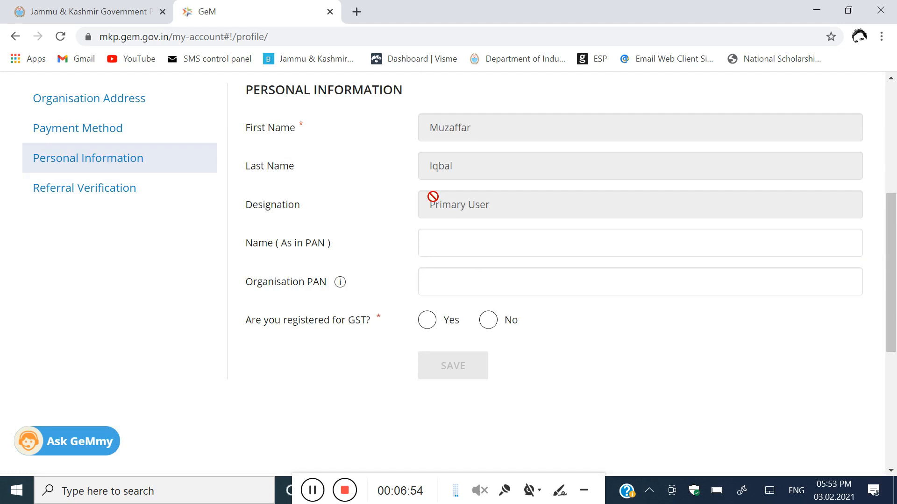
Step: Mark the organisation as not GST-registered, accept the declaration, and save personal information
scroll(401, 203, "up", 1)
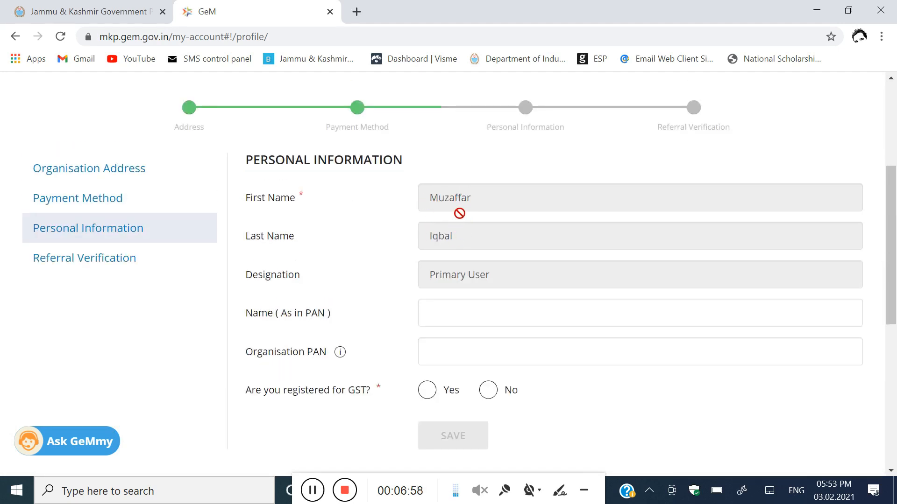
scroll(467, 245, "down", 1)
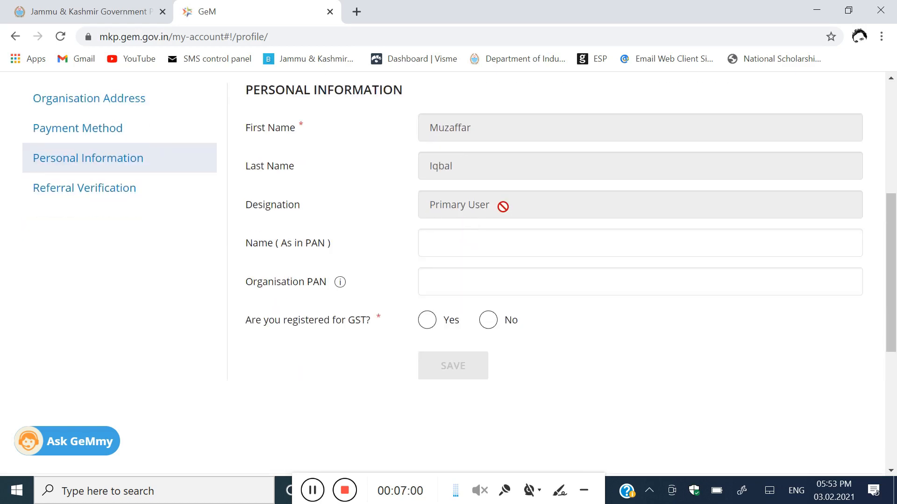
scroll(341, 264, "down", 1)
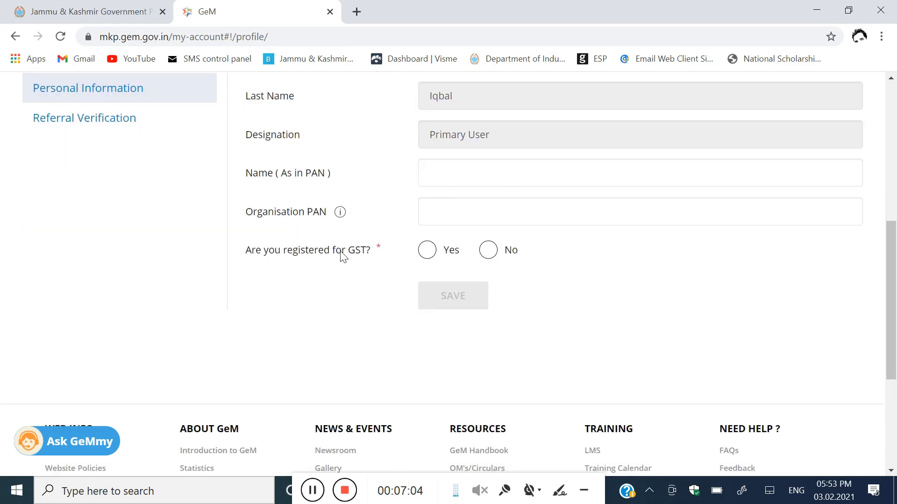
left_click(488, 251)
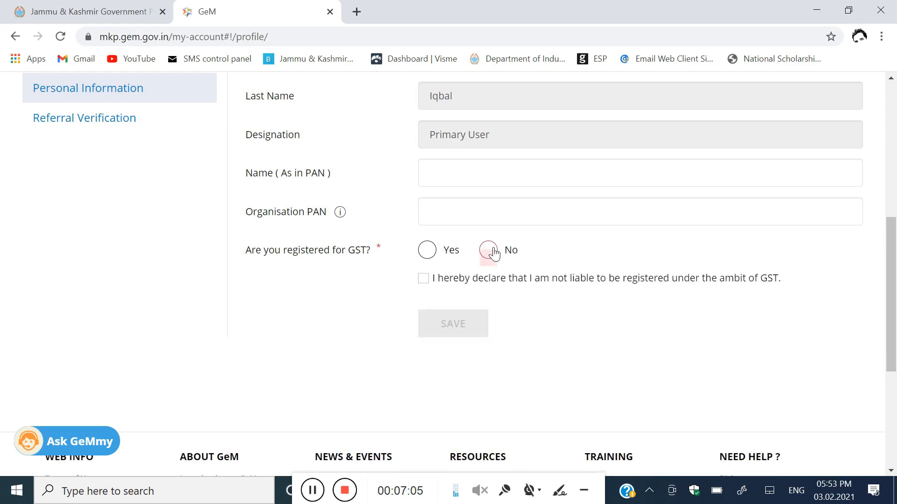
left_click(423, 279)
left_click(459, 323)
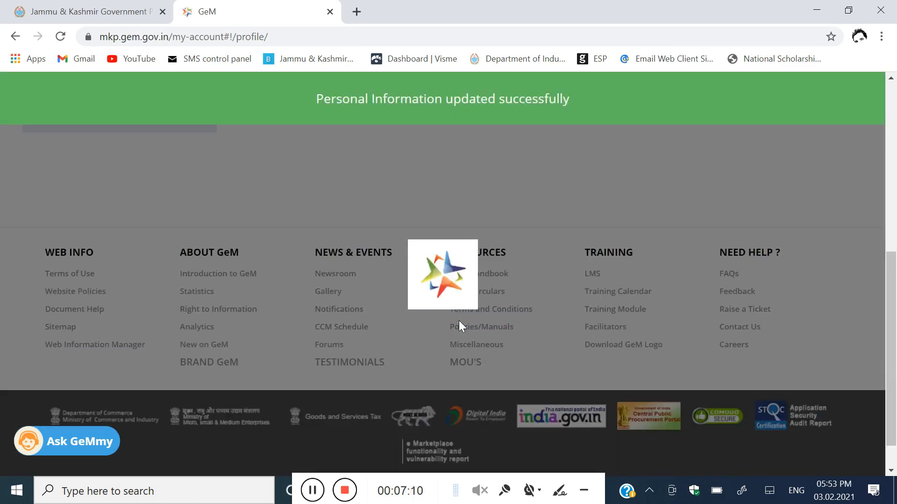
Step: Enter the verifying authority's first name CEO and last name DODA
scroll(405, 247, "up", 3)
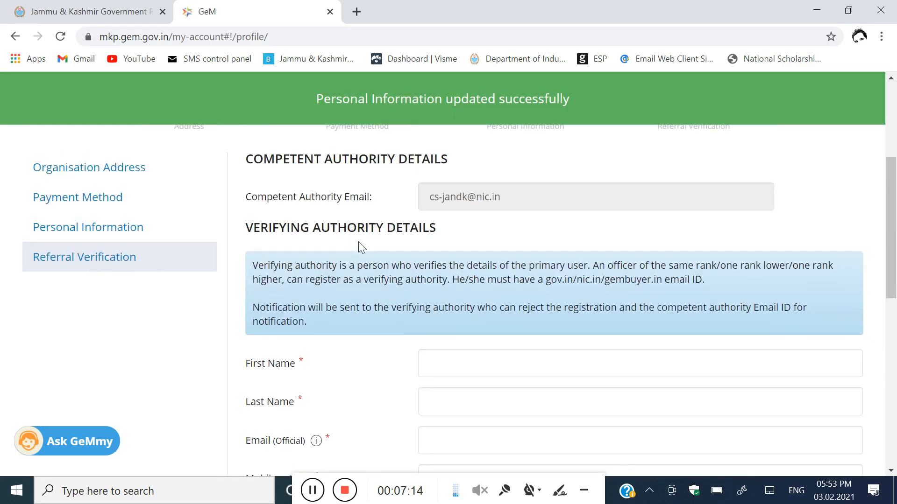
scroll(357, 242, "down", 2)
scroll(360, 246, "down", 2)
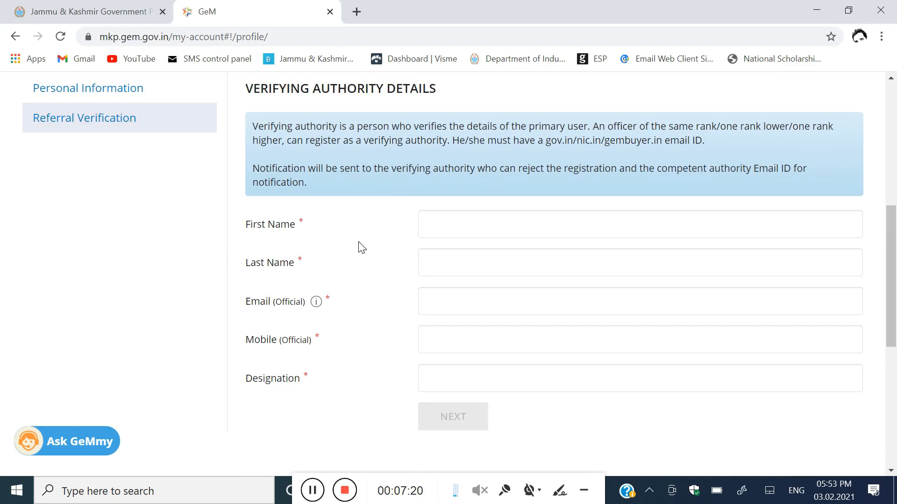
left_click(435, 224)
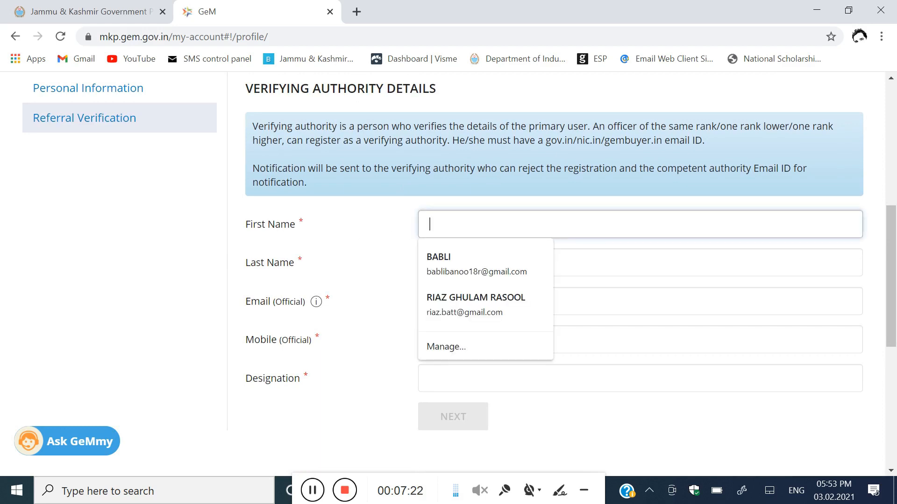
type("CE")
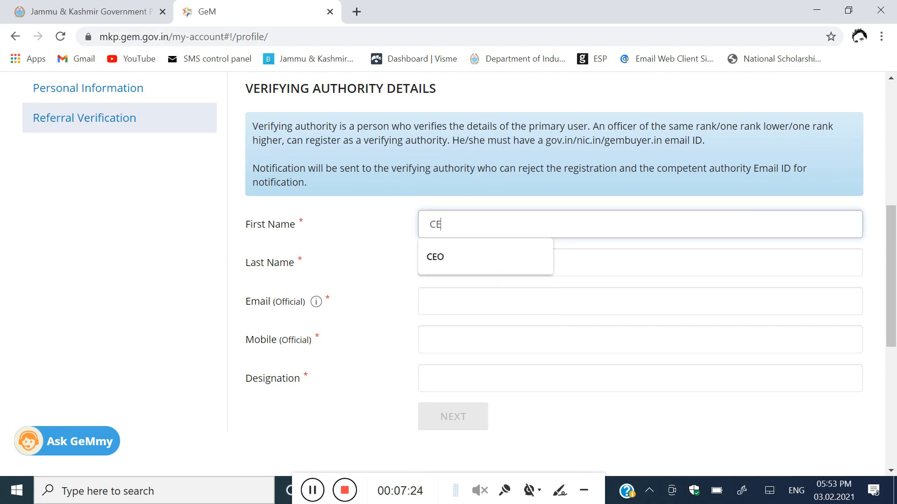
left_click(435, 257)
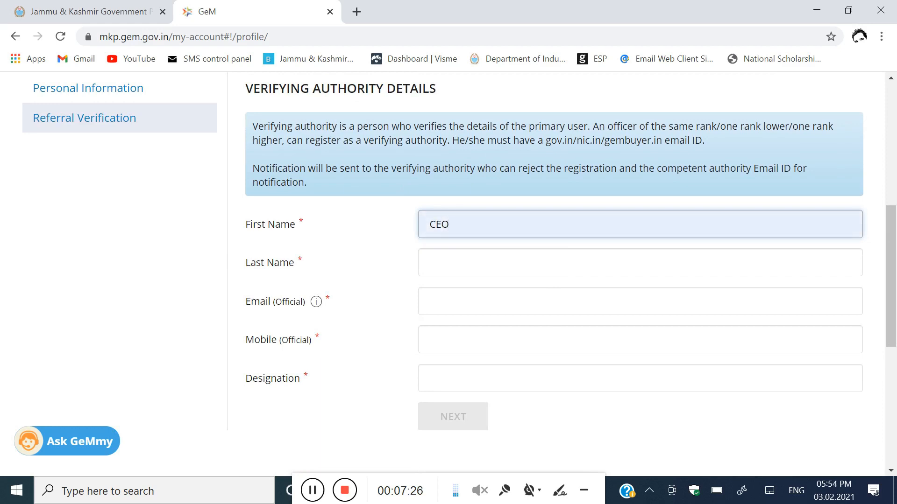
left_click(435, 261)
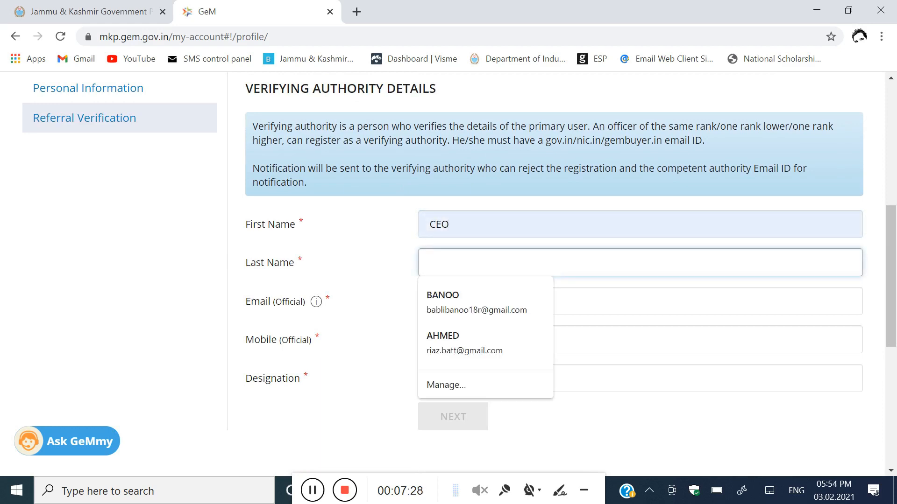
type("DO")
left_click(461, 303)
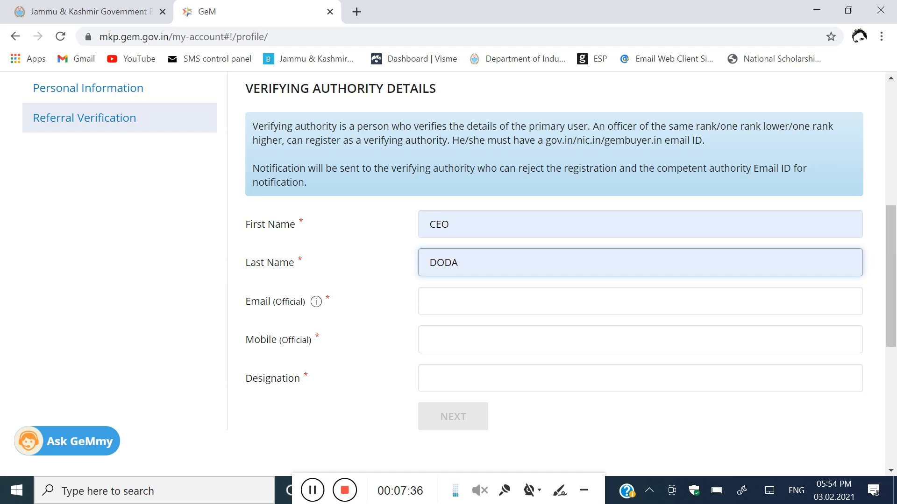
Step: Add the authority's official e-mail and mobile number, set designation CEO, and submit
left_click(462, 302)
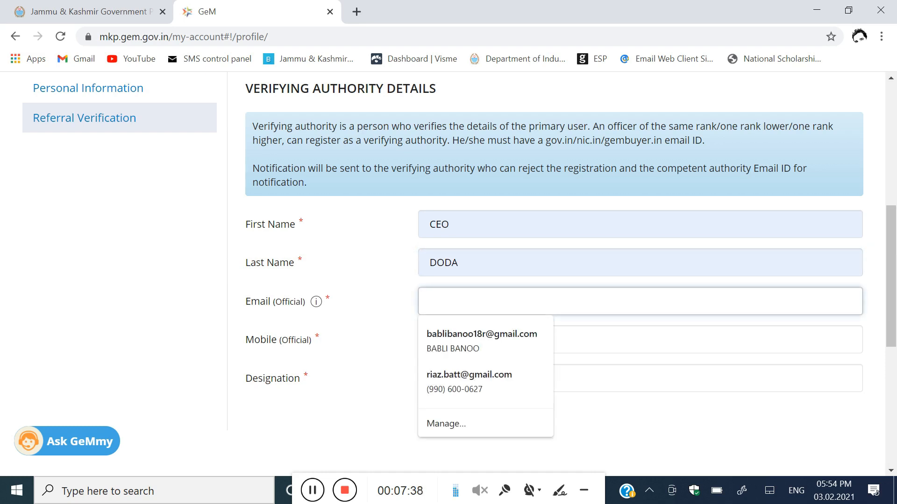
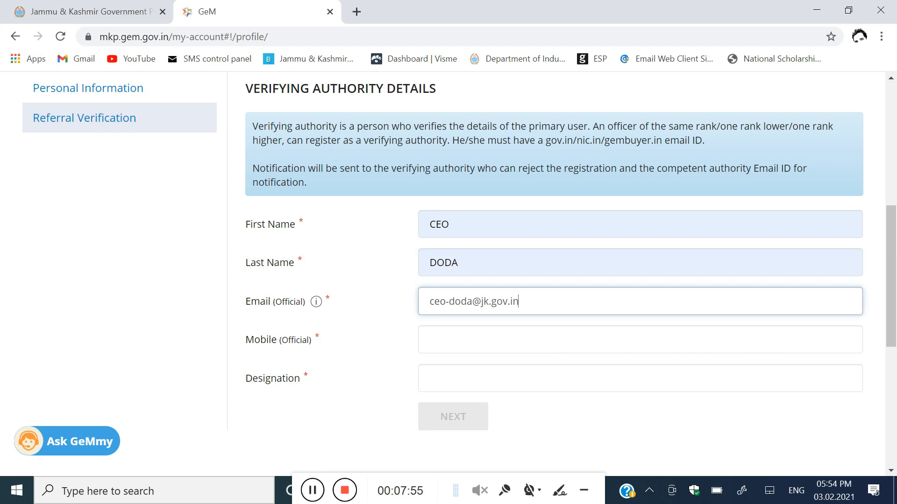
left_click(461, 341)
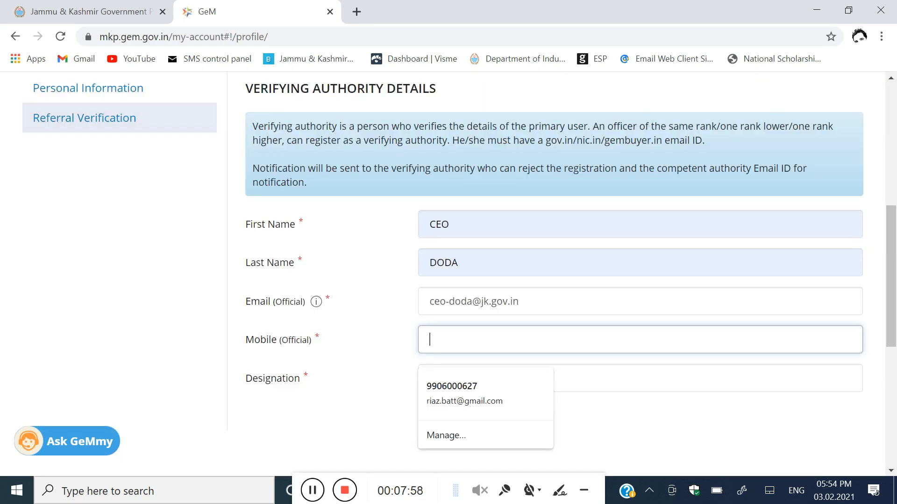
left_click(469, 368)
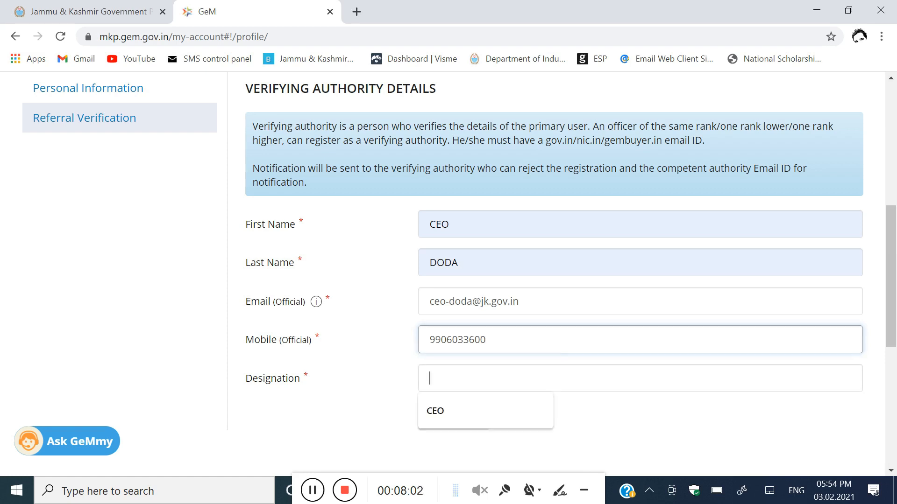
left_click(456, 414)
left_click(474, 419)
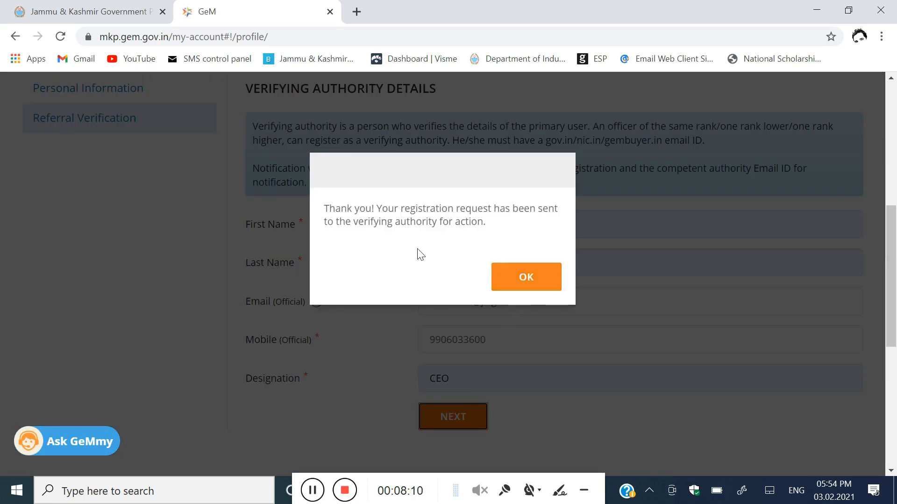
Step: Acknowledge the Thank you and Congratulations dialogs to reach Division Information
left_click(522, 276)
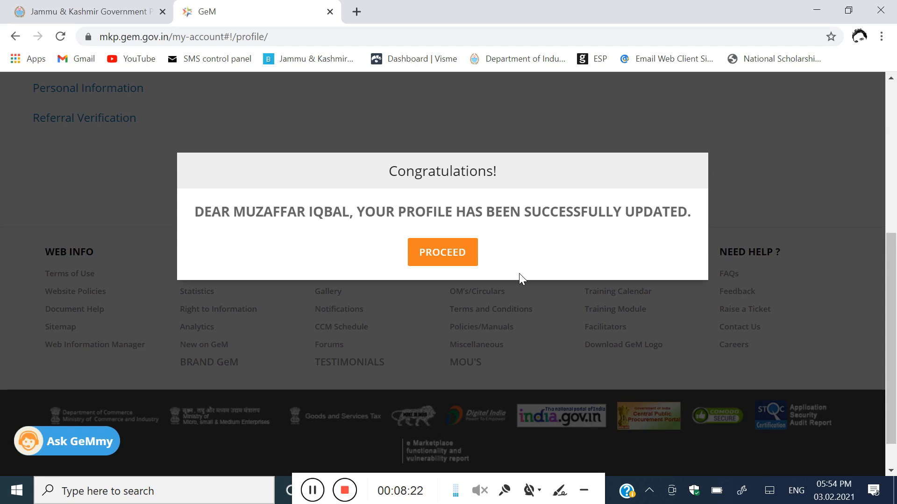
left_click(446, 255)
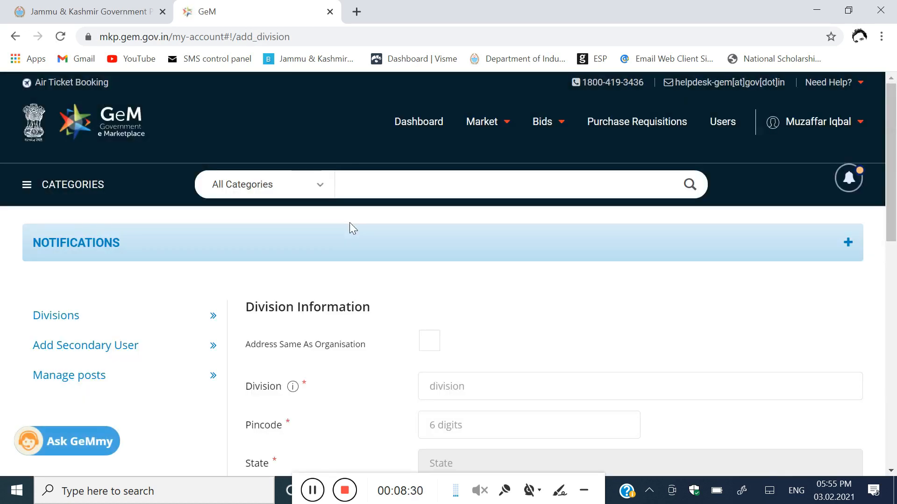
Step: Name the division Samagra and reuse the organisation's address for it
scroll(350, 222, "down", 3)
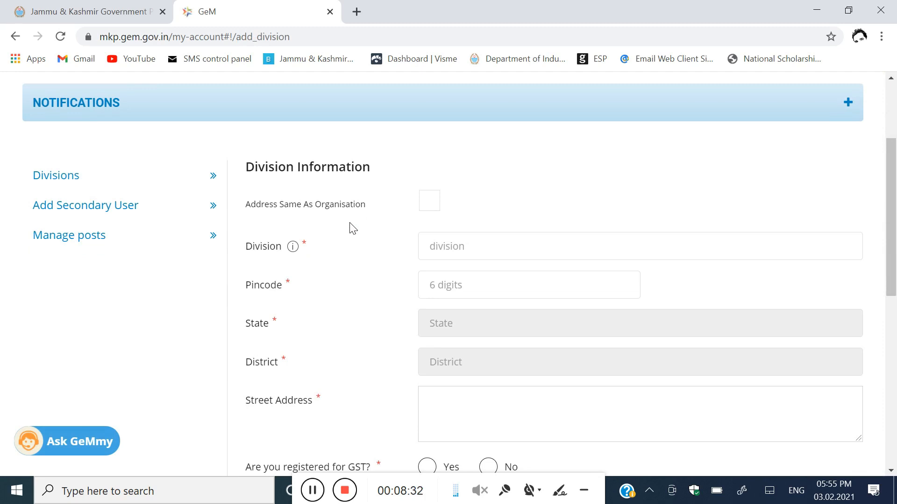
scroll(353, 228, "up", 2)
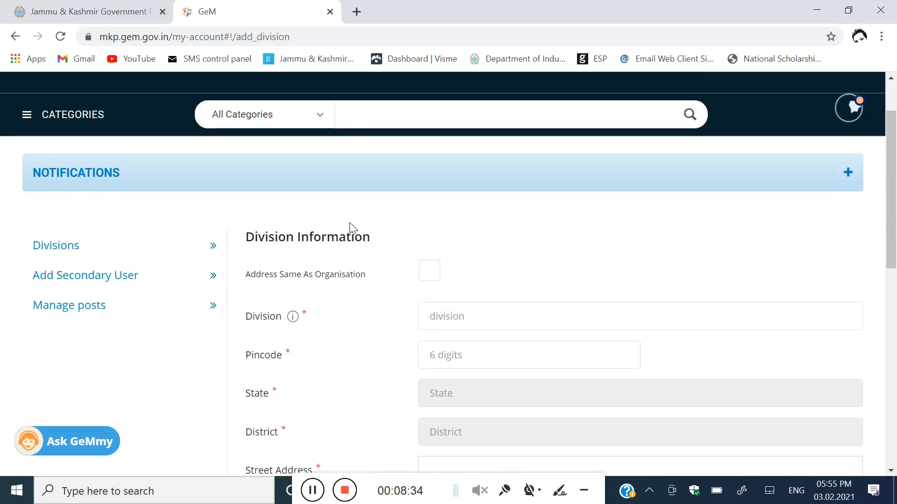
scroll(351, 228, "up", 1)
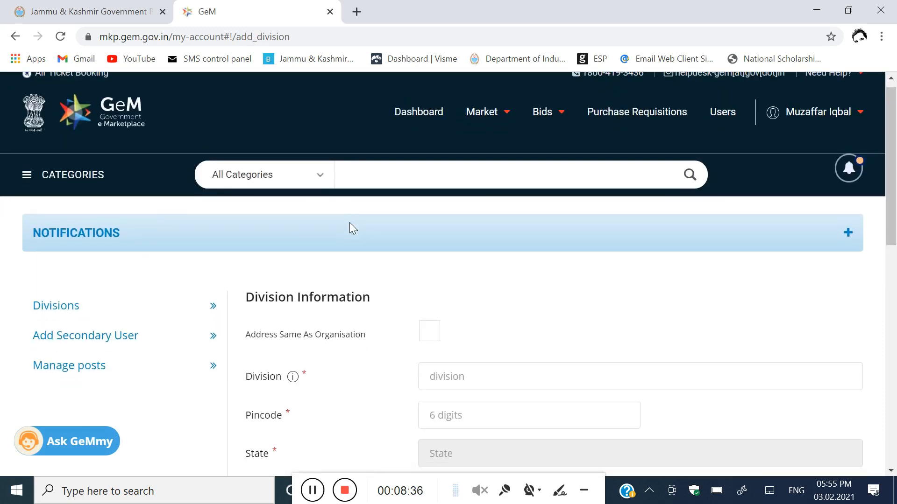
scroll(351, 228, "down", 3)
left_click(458, 246)
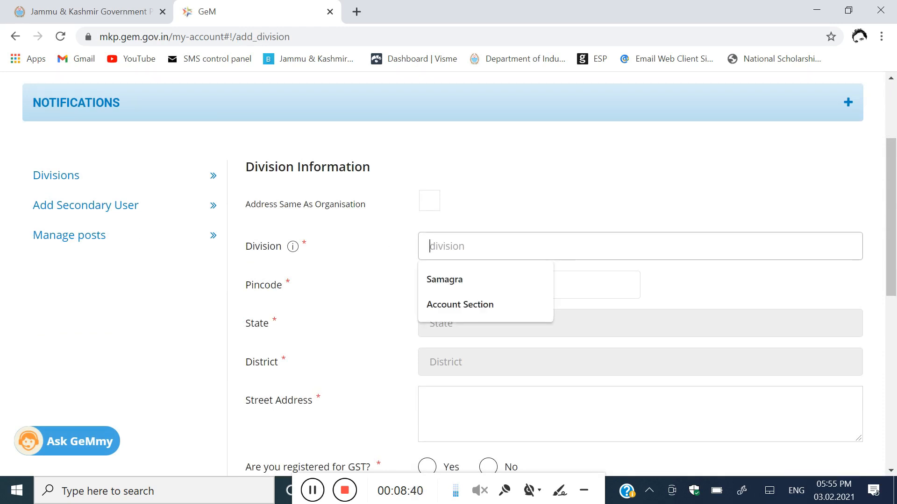
left_click(450, 280)
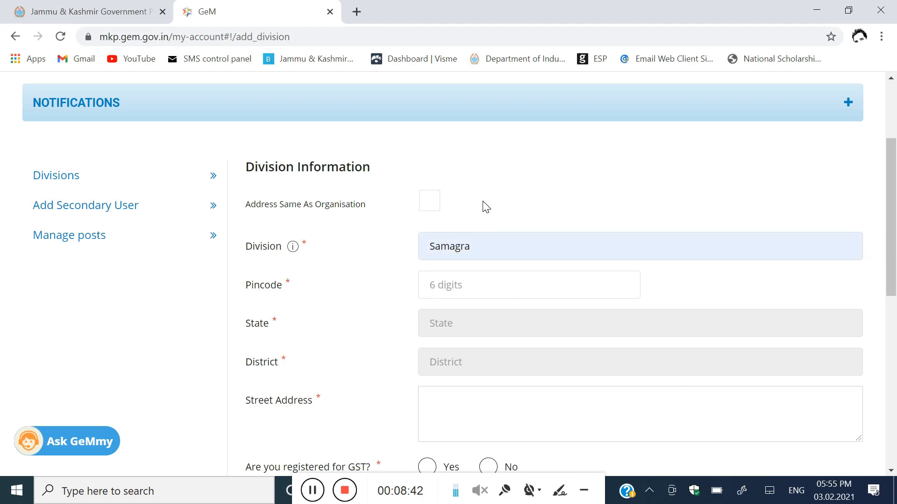
left_click(425, 205)
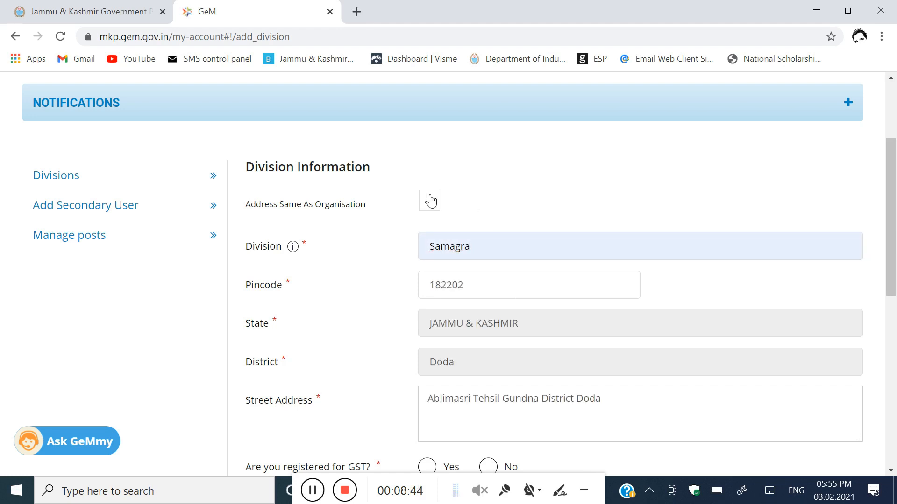
Step: Declare the division not GST-registered, accept the declaration, and add it
scroll(508, 185, "down", 1)
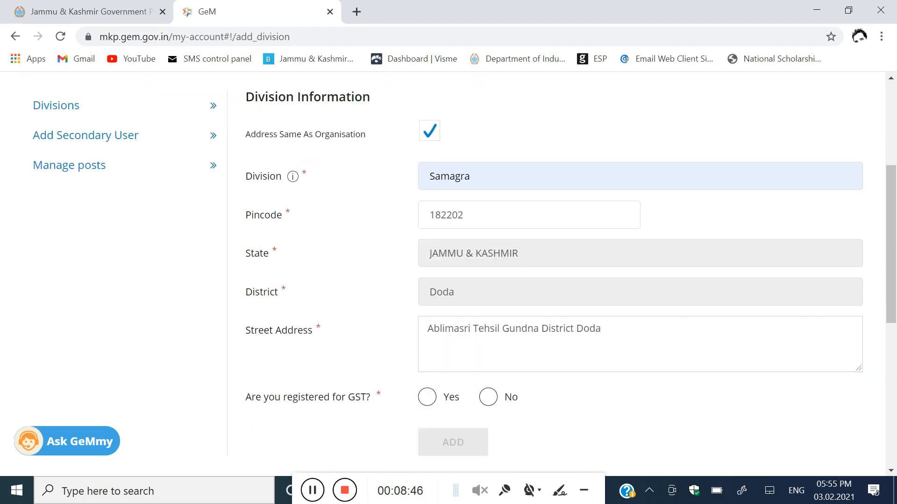
scroll(473, 237, "down", 1)
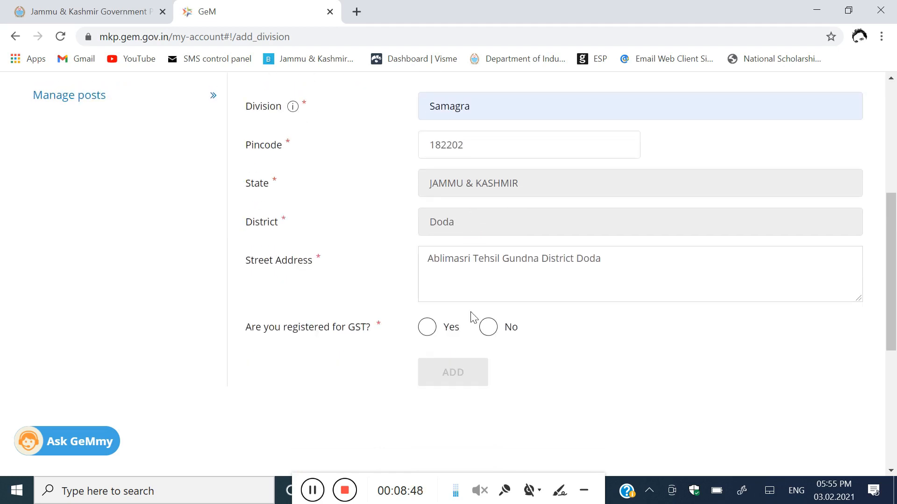
left_click(489, 328)
left_click(424, 355)
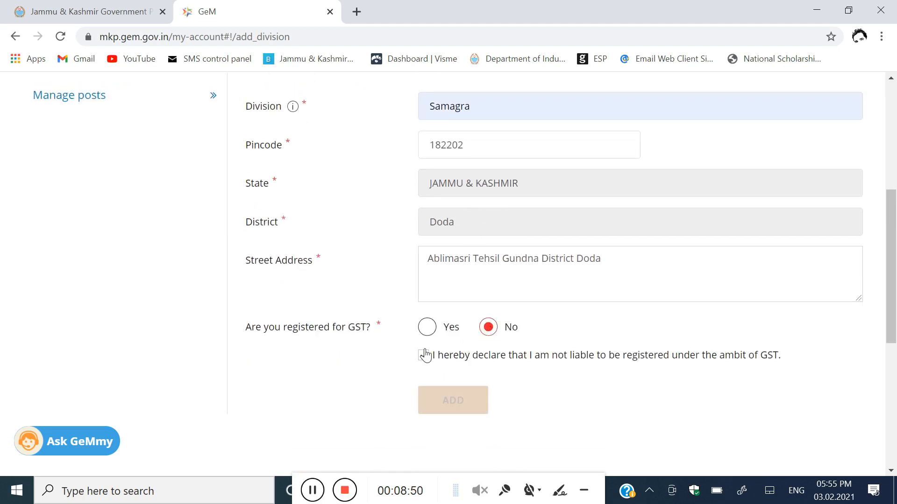
scroll(366, 320, "up", 3)
scroll(366, 321, "down", 3)
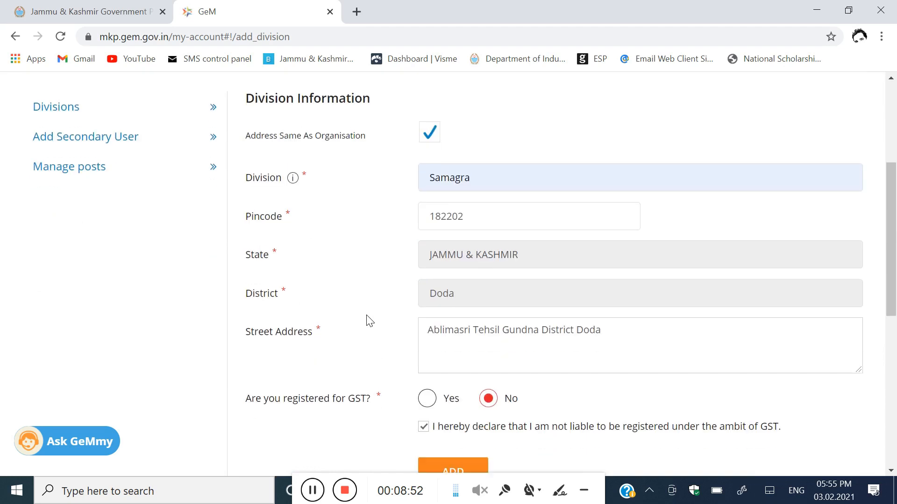
scroll(448, 351, "up", 1)
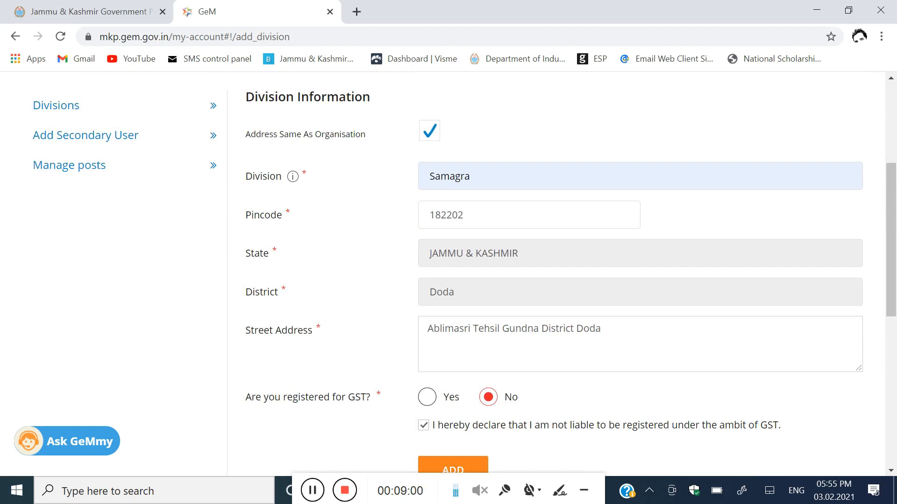
scroll(475, 374, "down", 1)
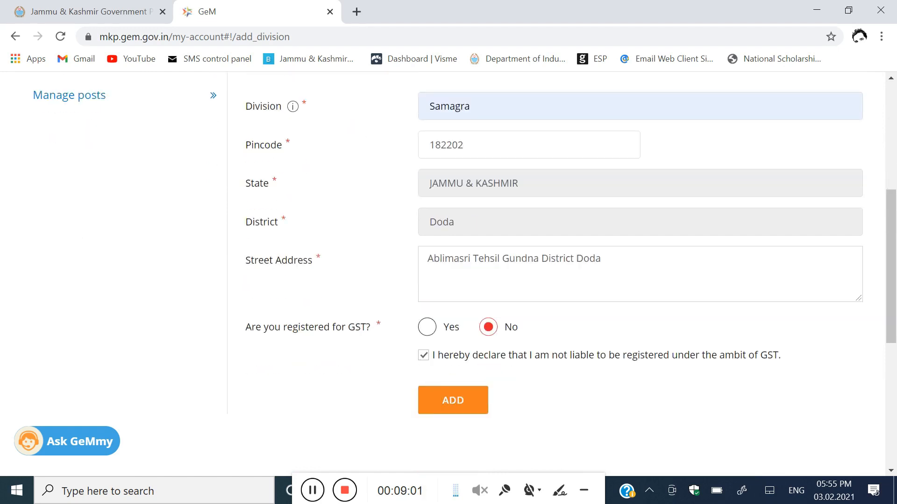
left_click(456, 402)
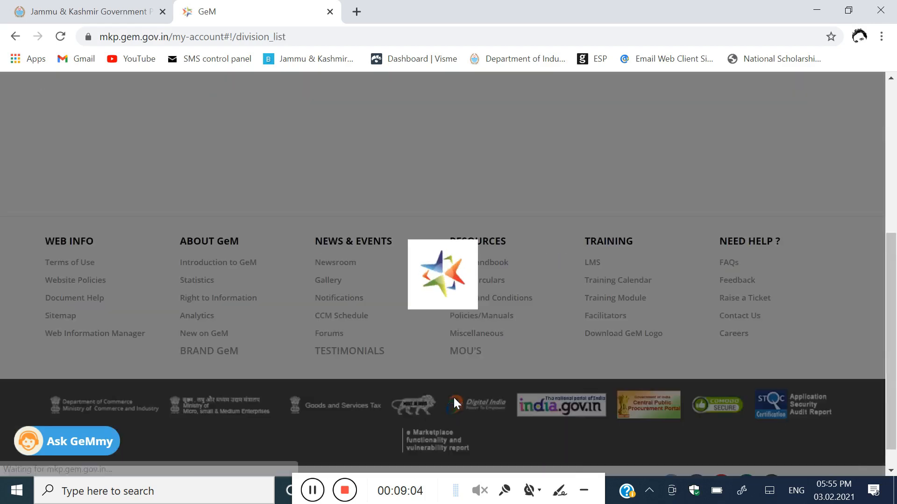
Step: Start adding a secondary user and, finding no vacant post, go to Create Roles
scroll(423, 349, "up", 3)
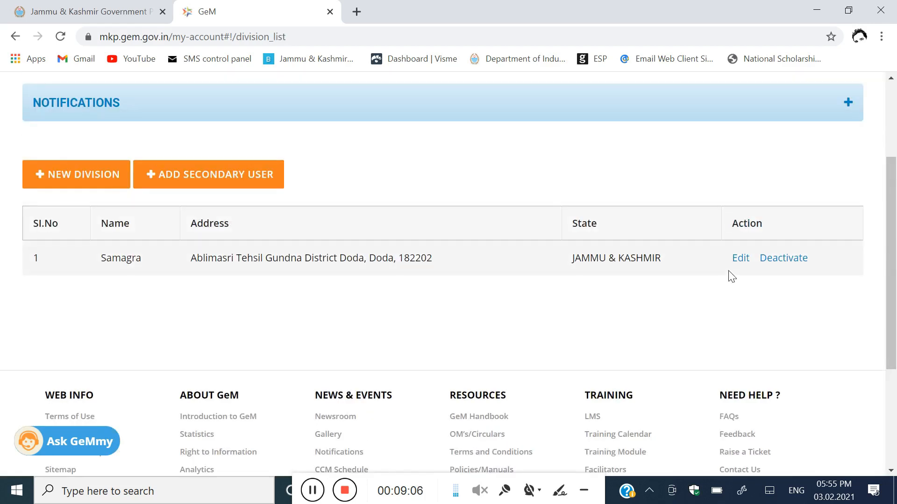
scroll(632, 314, "up", 1)
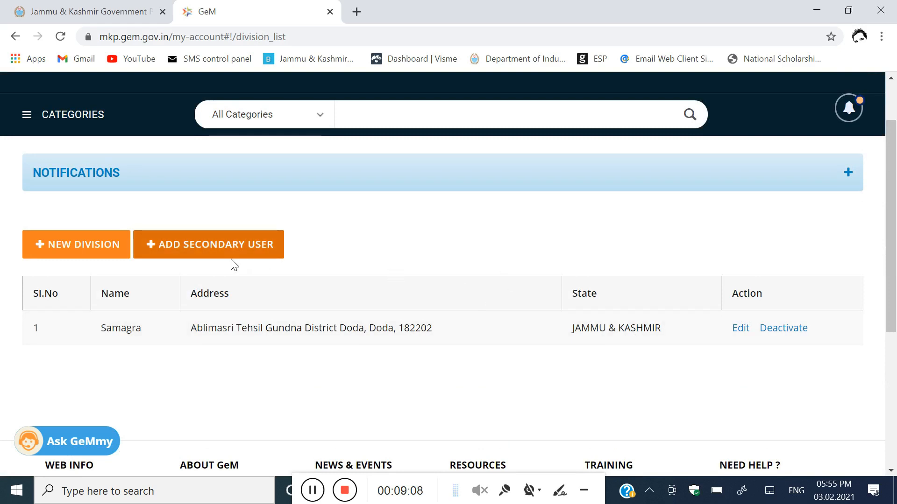
left_click(214, 252)
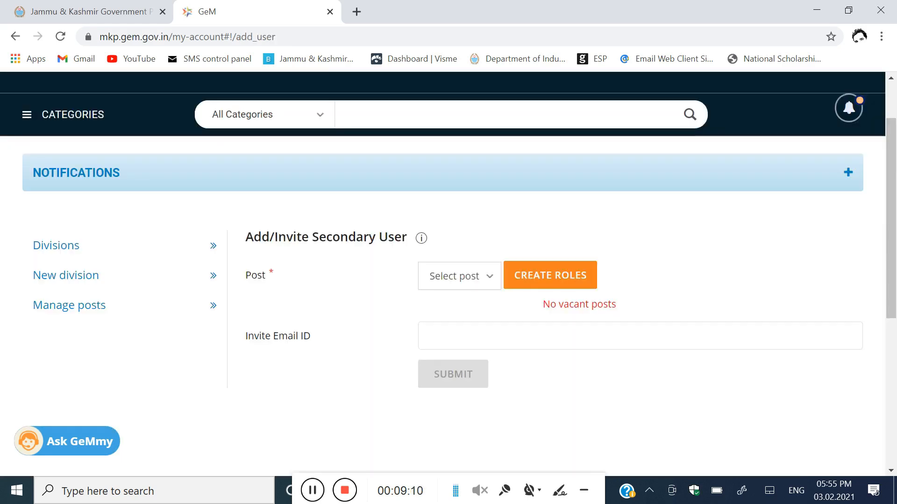
left_click(480, 271)
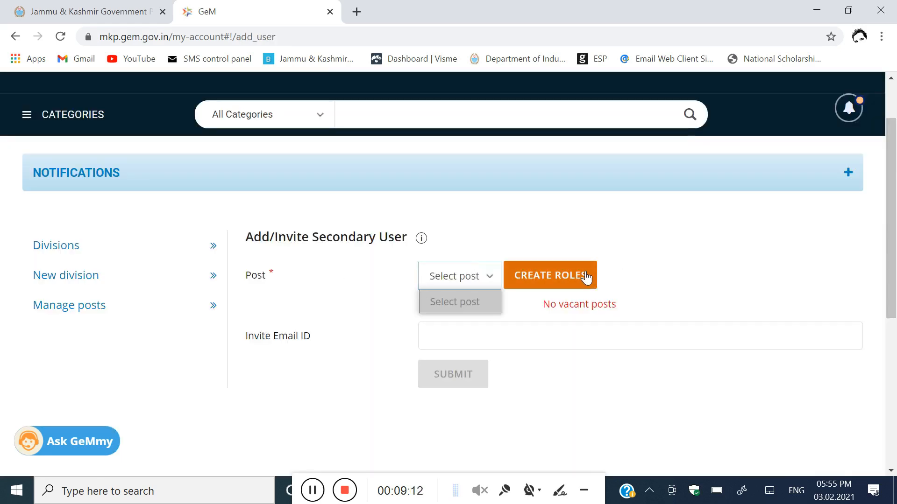
left_click(558, 274)
left_click(558, 274)
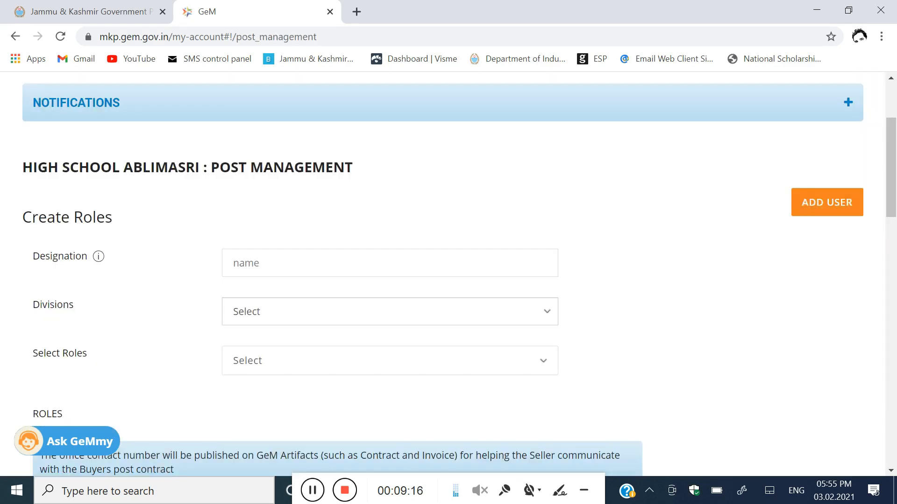
Step: Enter designation Junior Assistant and choose the Samagra division for the new post
scroll(541, 268, "down", 1)
left_click(298, 196)
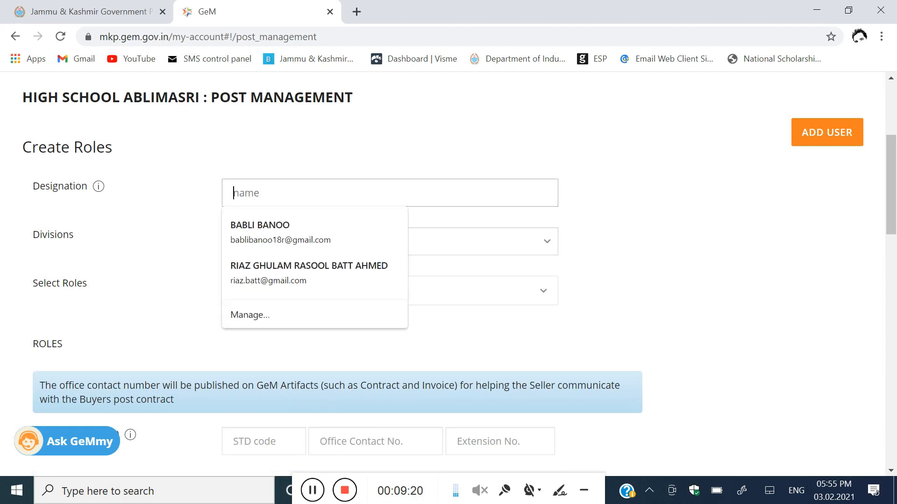
type("Junior")
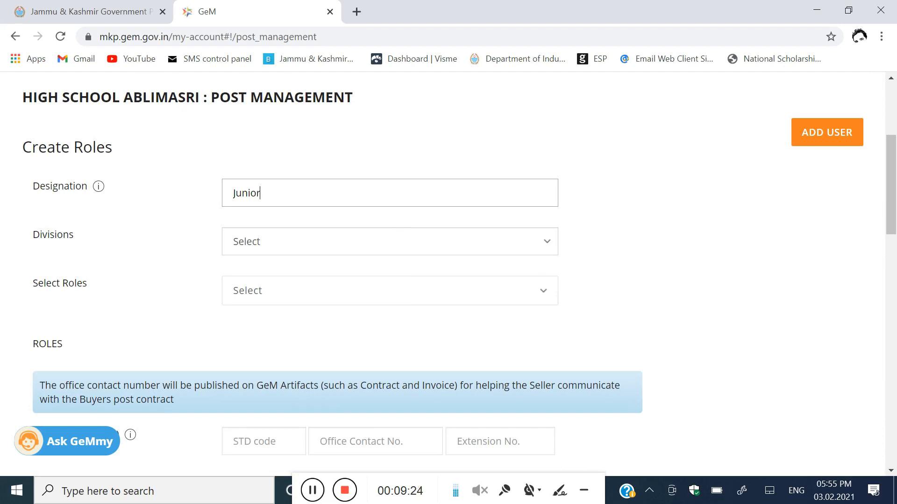
type(" Assistant")
left_click(307, 241)
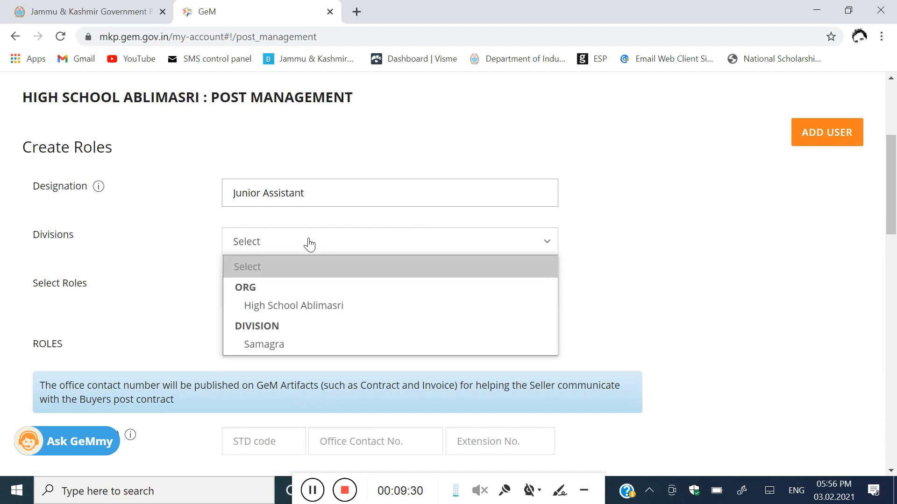
left_click(305, 343)
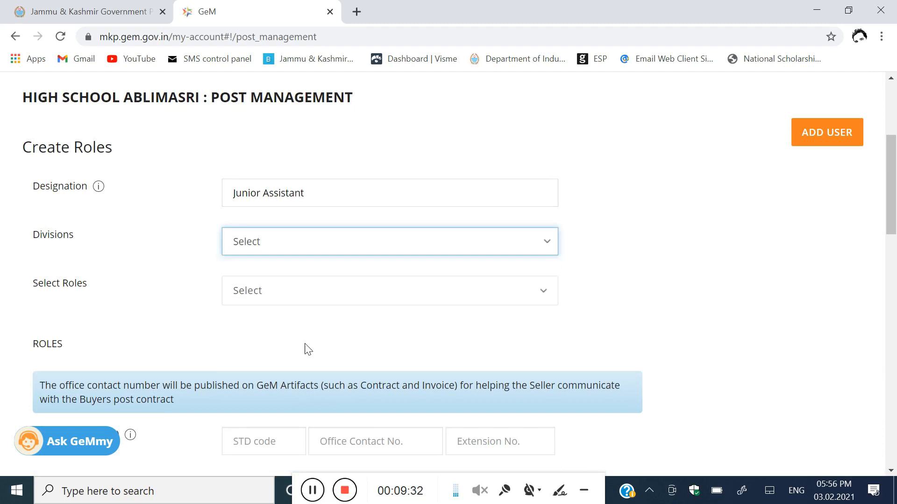
scroll(350, 303, "down", 2)
left_click(321, 226)
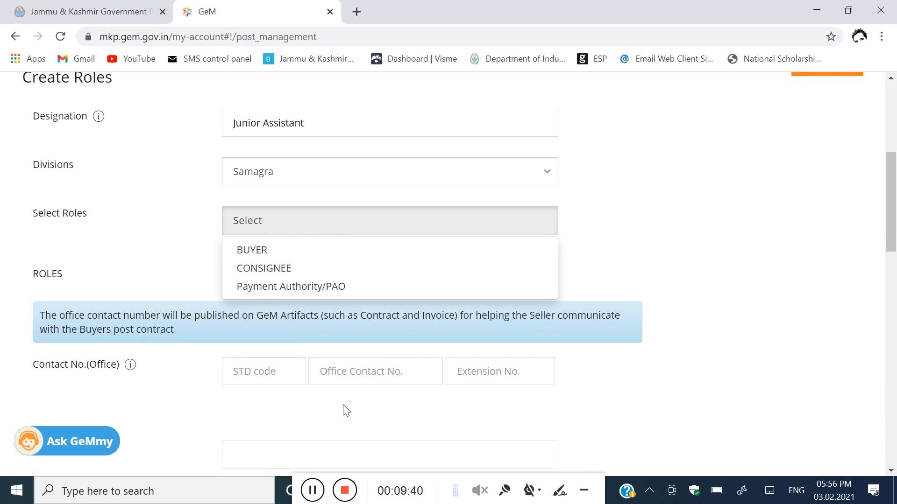
left_click(683, 252)
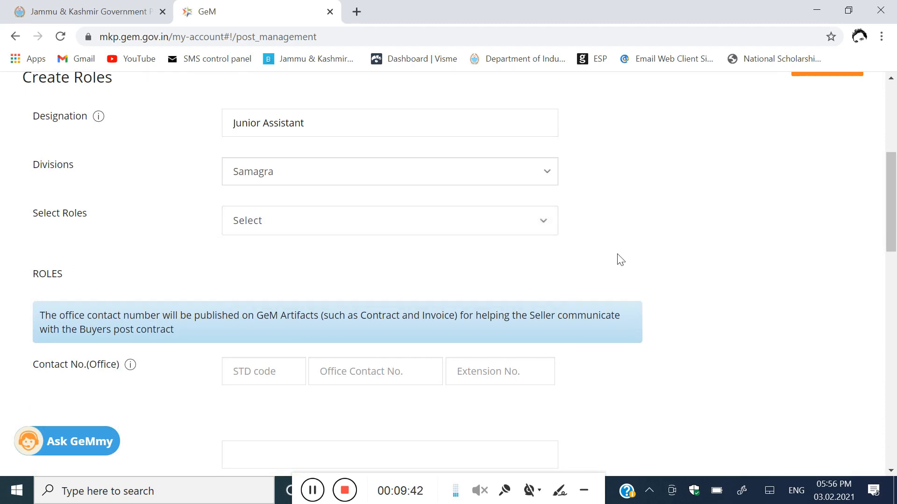
left_click(363, 230)
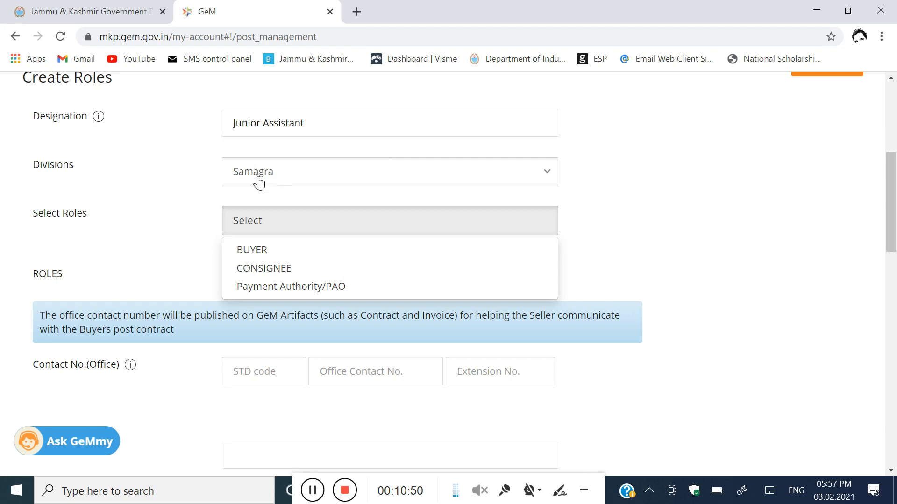
Step: Give the post the BUYER and CONSIGNEE roles
left_click(251, 252)
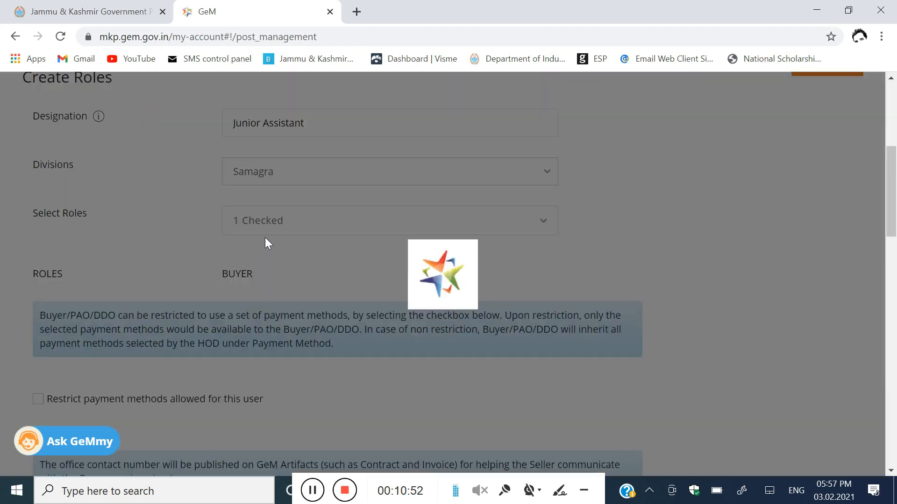
left_click(301, 231)
left_click(285, 268)
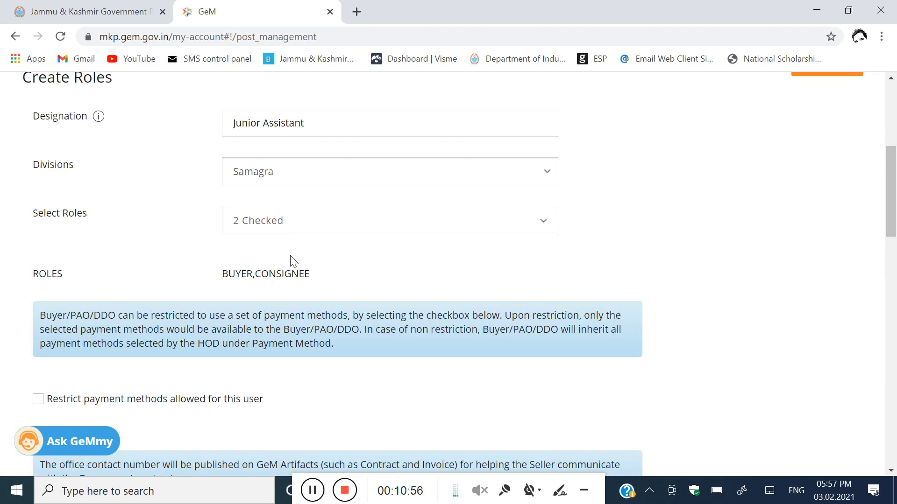
scroll(304, 245, "down", 3)
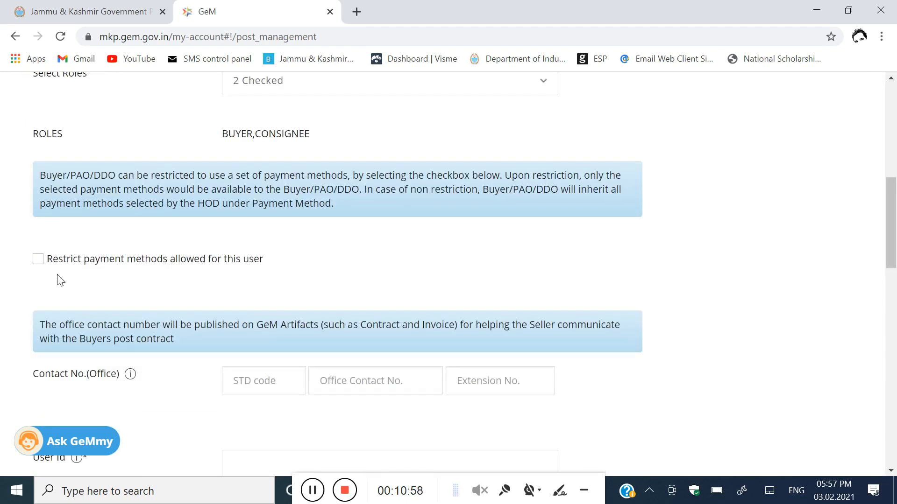
scroll(94, 260, "down", 3)
scroll(95, 260, "down", 3)
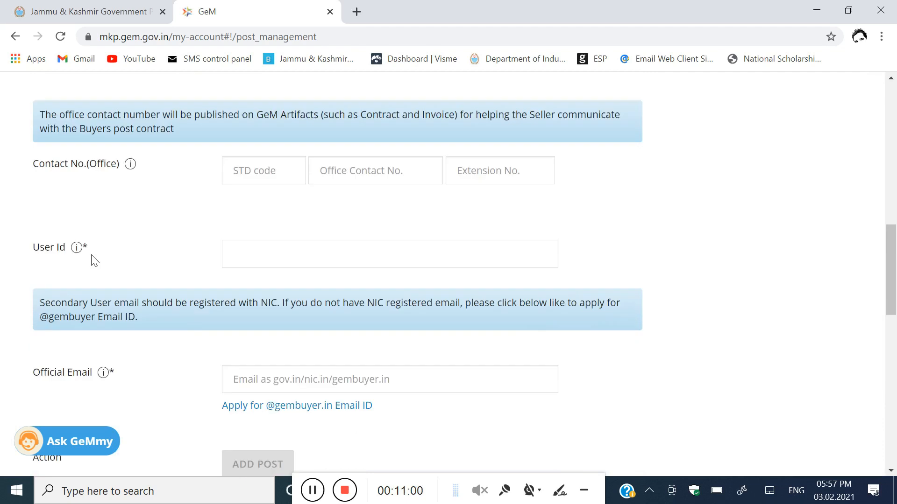
Step: Try user id MAKER and clear it after finding it already taken
left_click(233, 183)
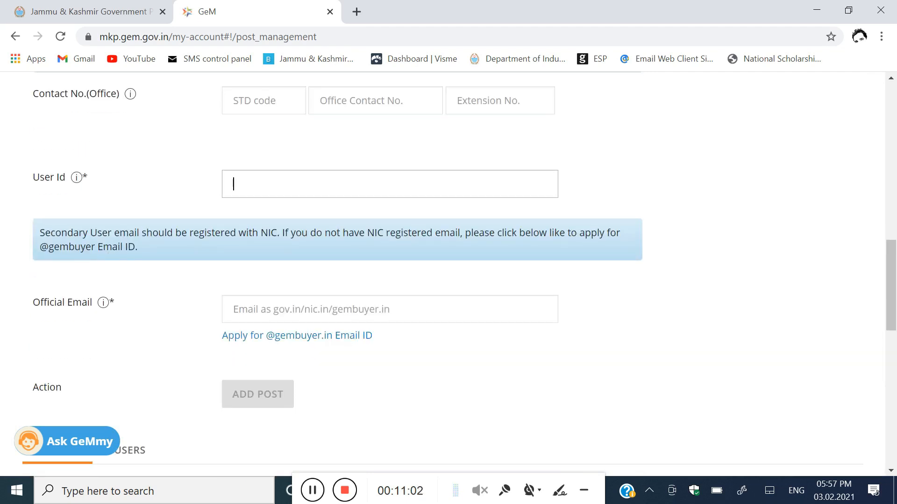
type("MAKER")
left_click(640, 330)
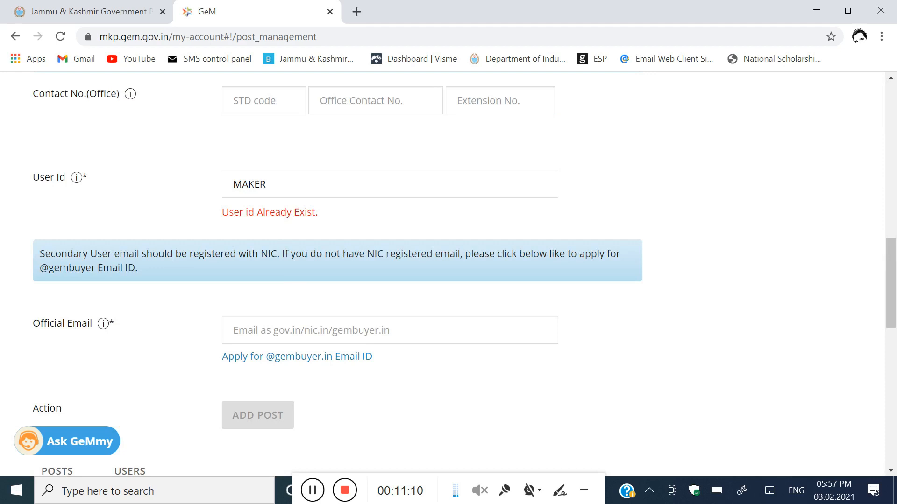
left_click_drag(271, 184, 214, 196)
key("BackSpace")
Step: Enter the post's official e-mail address
scroll(264, 201, "up", 2)
scroll(263, 201, "down", 2)
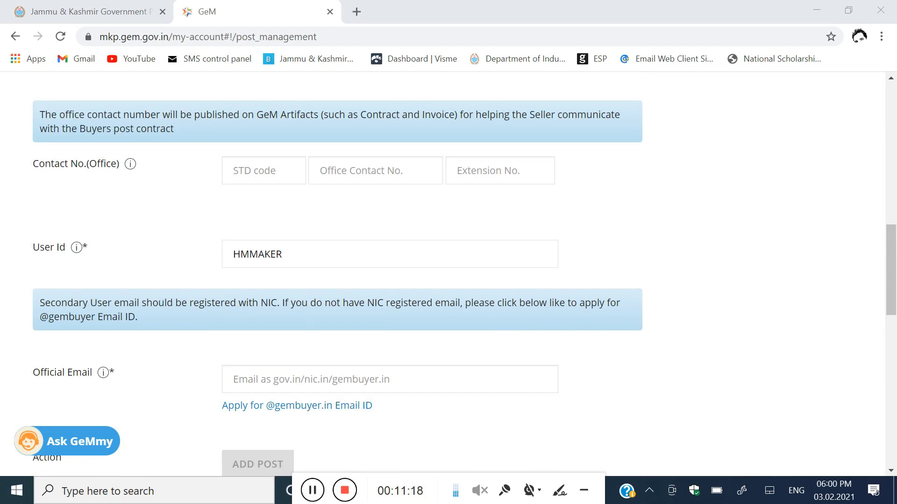
scroll(286, 258, "down", 3)
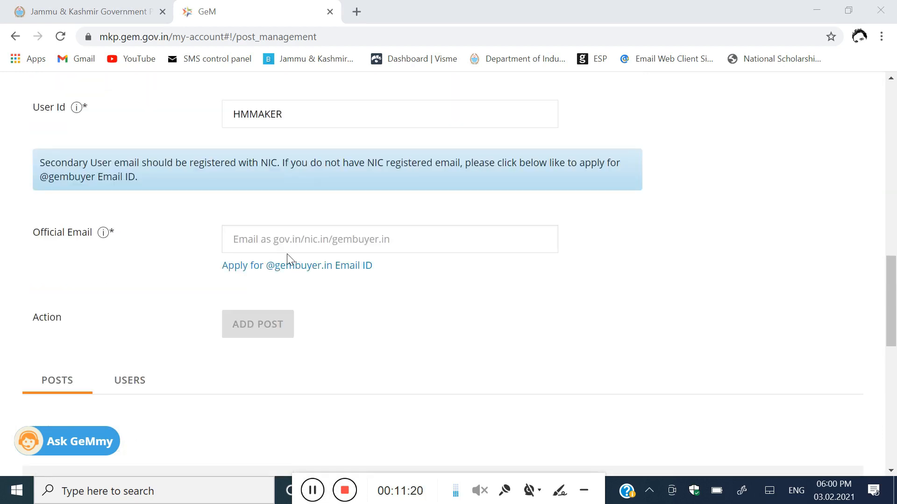
left_click(286, 253)
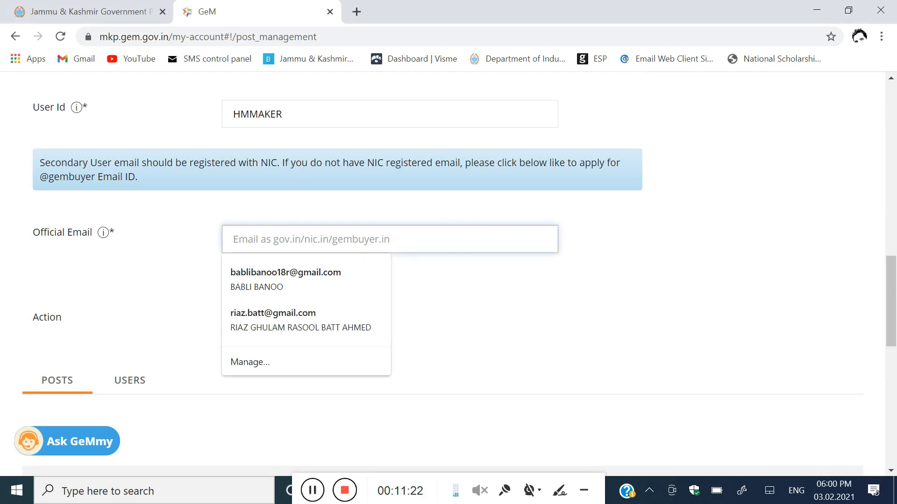
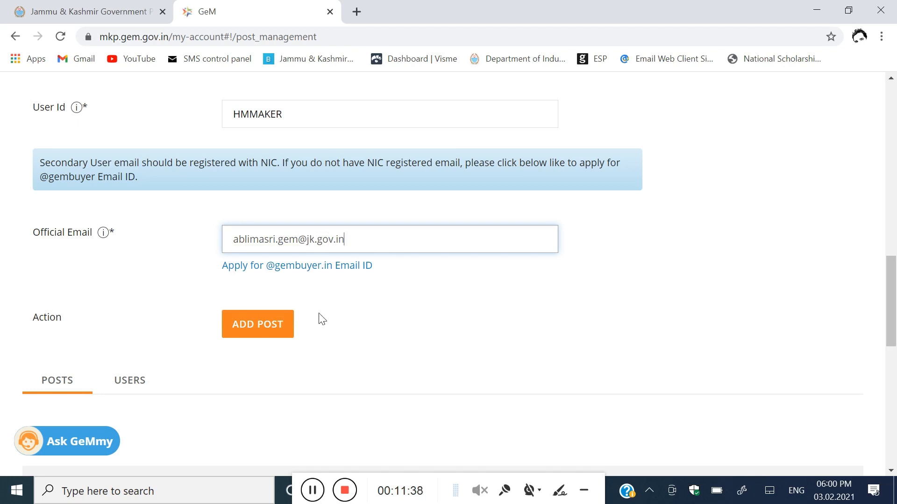
scroll(280, 318, "down", 1)
Step: Add the Junior Assistant post and confirm the 'User Invited successfully' banner
left_click(259, 258)
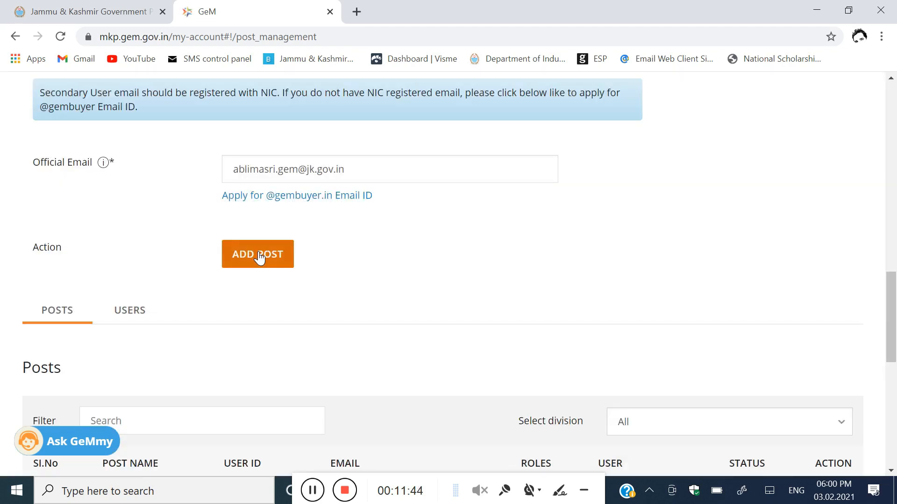
scroll(367, 265, "down", 1)
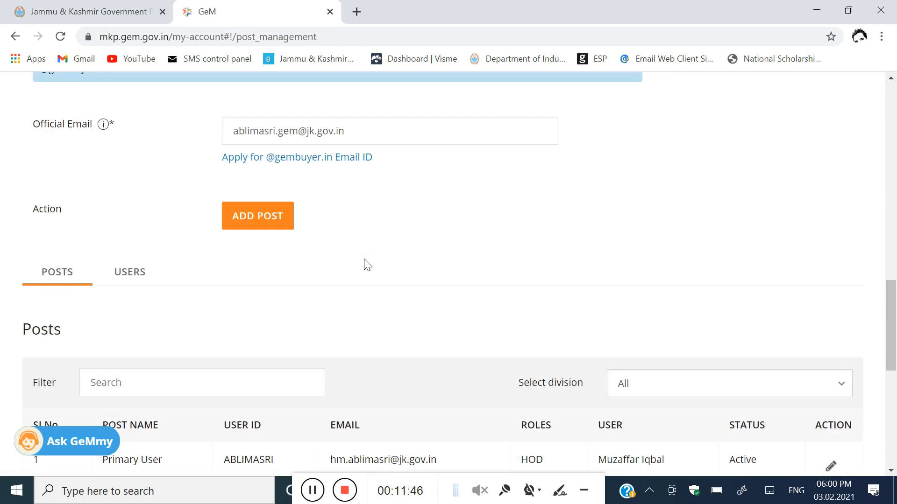
scroll(367, 265, "up", 1)
scroll(368, 265, "down", 2)
scroll(368, 265, "up", 2)
scroll(367, 264, "down", 2)
scroll(368, 264, "up", 8)
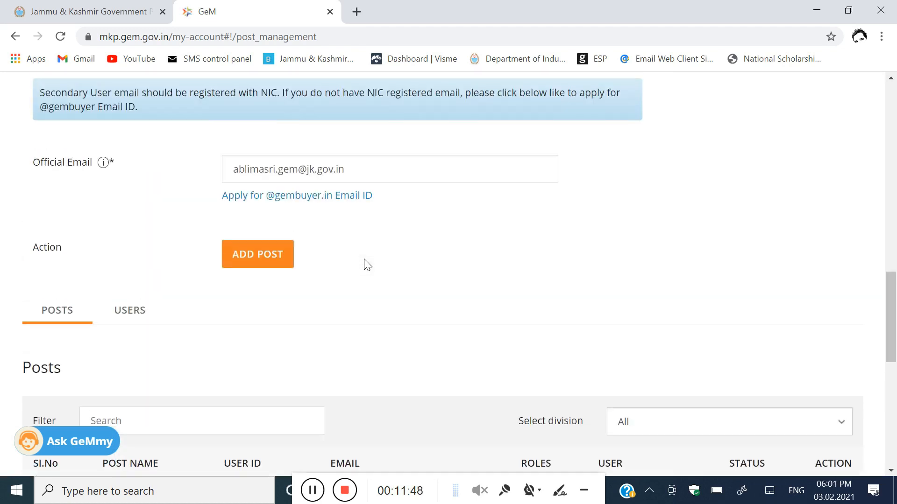
scroll(367, 265, "up", 8)
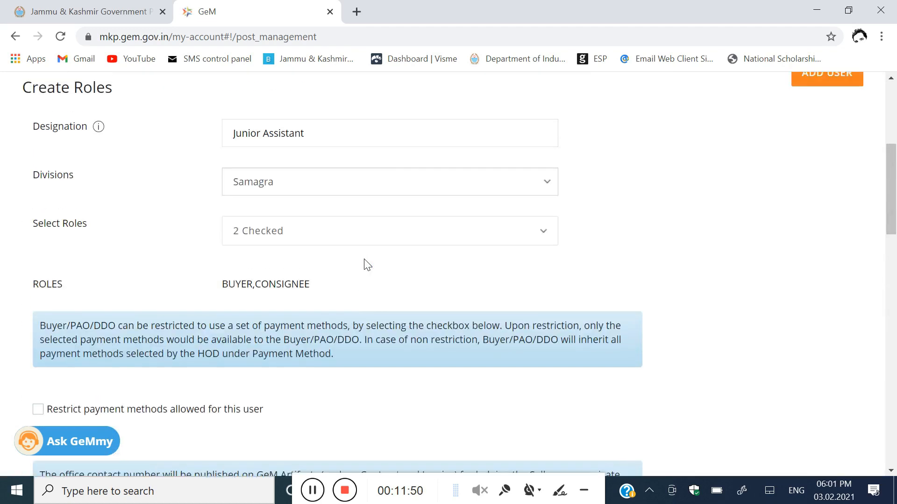
scroll(367, 265, "down", 1)
scroll(367, 265, "down", 10)
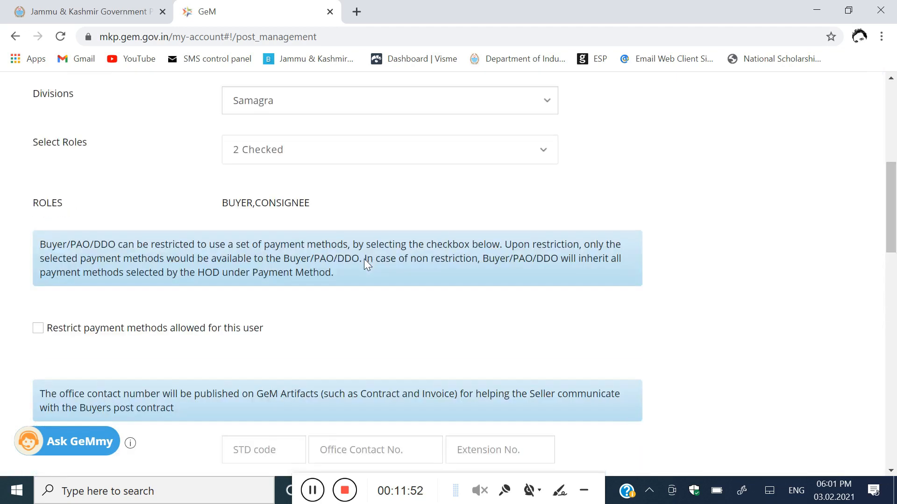
scroll(368, 264, "down", 3)
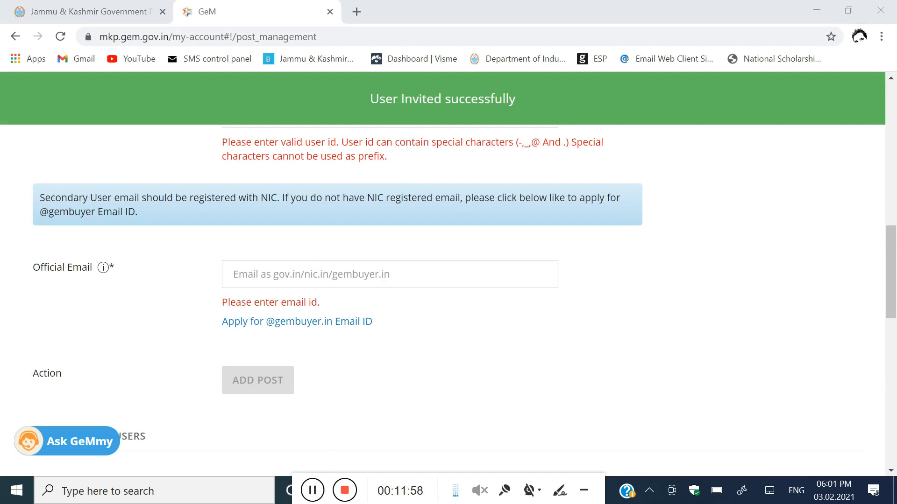
scroll(373, 164, "up", 1)
scroll(373, 165, "down", 1)
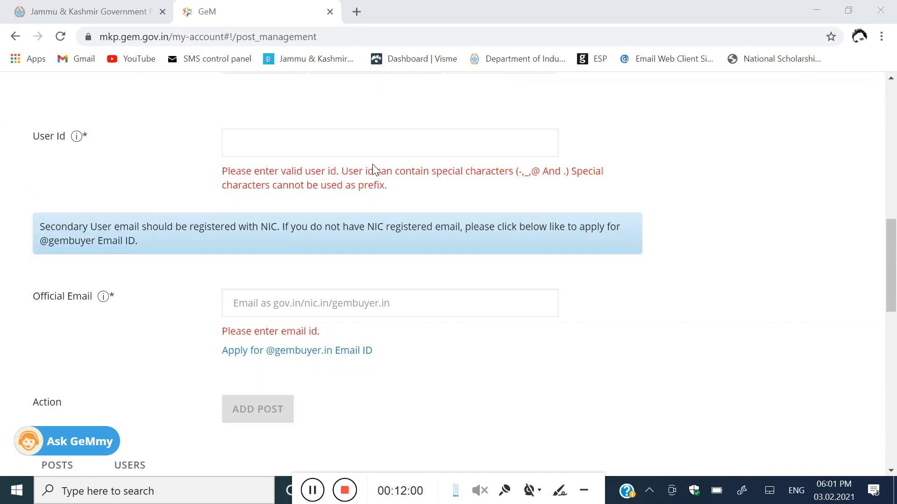
scroll(373, 168, "down", 1)
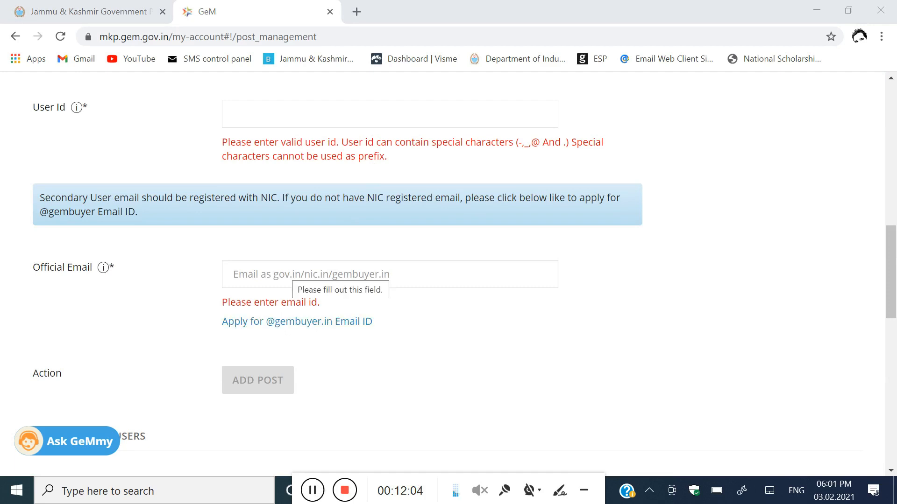
scroll(448, 271, "up", 2)
scroll(449, 271, "down", 2)
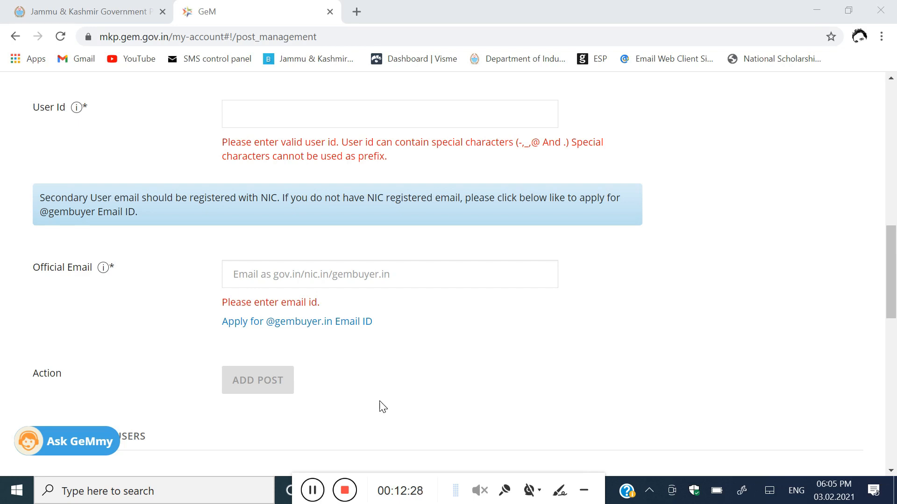
Step: Open the noreply GeM invitation email in the NIC Webmail inbox
left_click(313, 490)
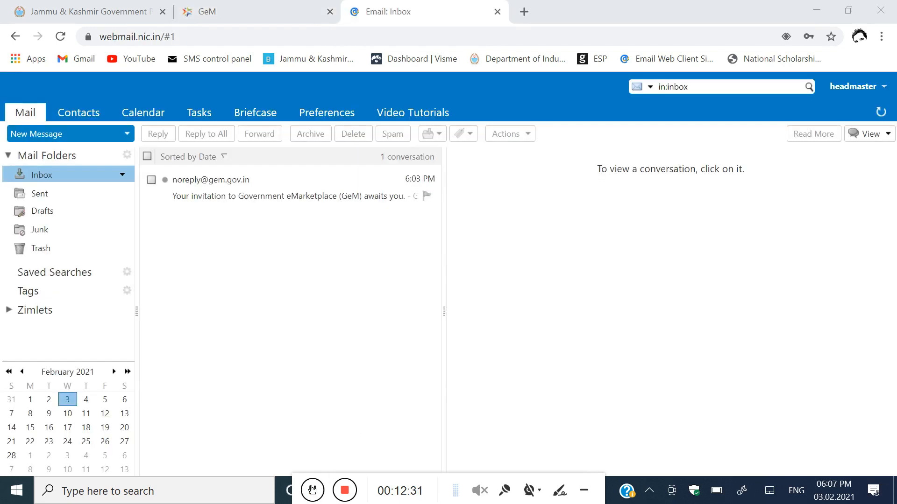
left_click(240, 6)
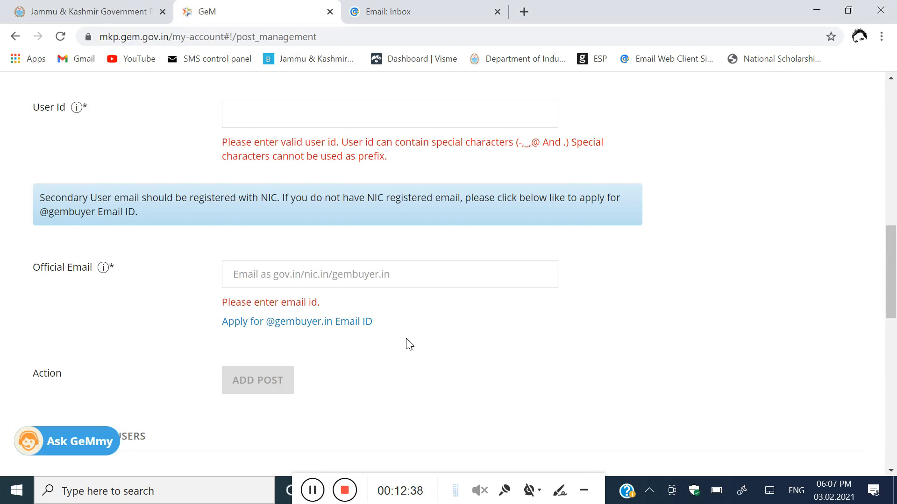
left_click(398, 11)
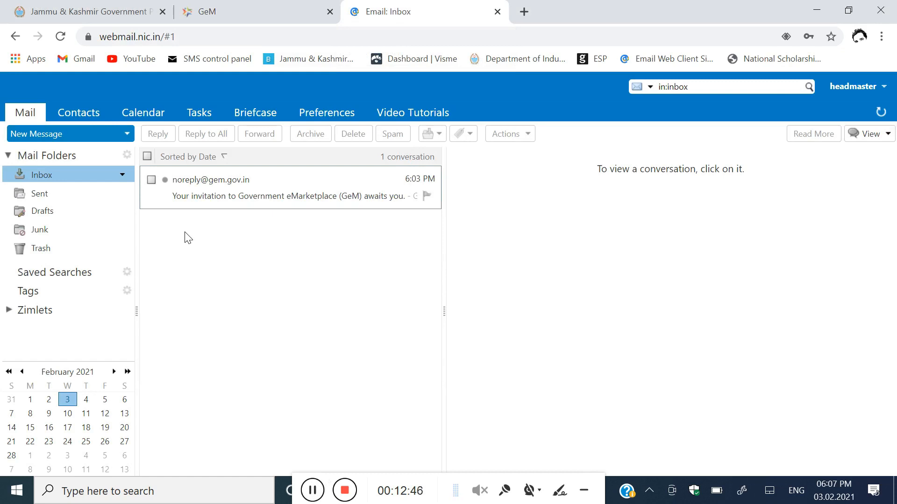
left_click(247, 196)
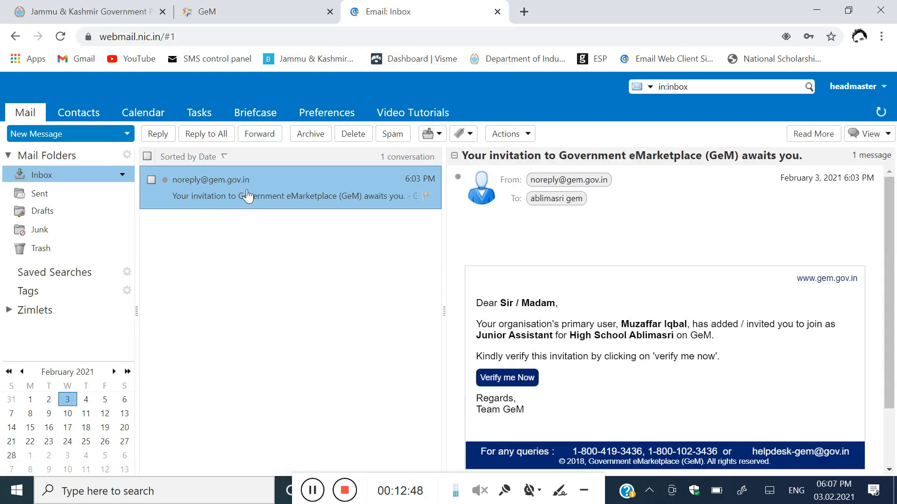
scroll(597, 278, "down", 1)
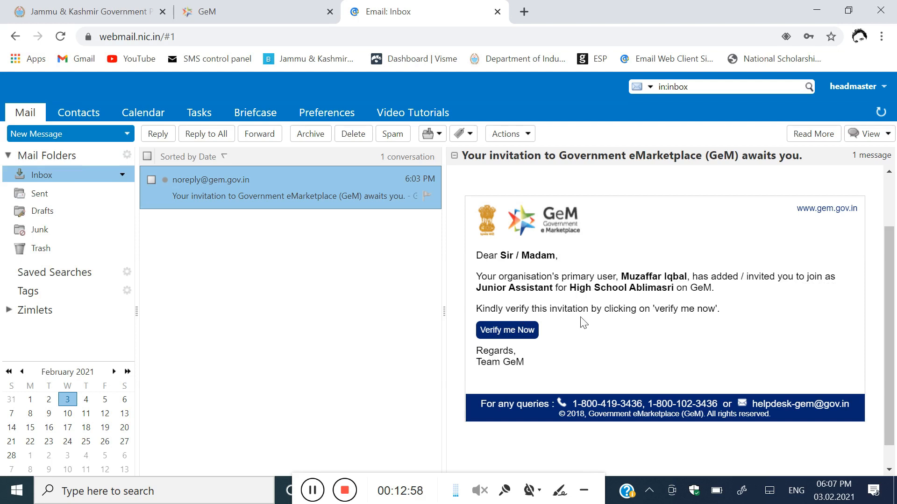
Step: Follow the invitation's 'Verify me Now' link, confirm opening it, and dismiss the secondary-user notice
left_click(515, 334)
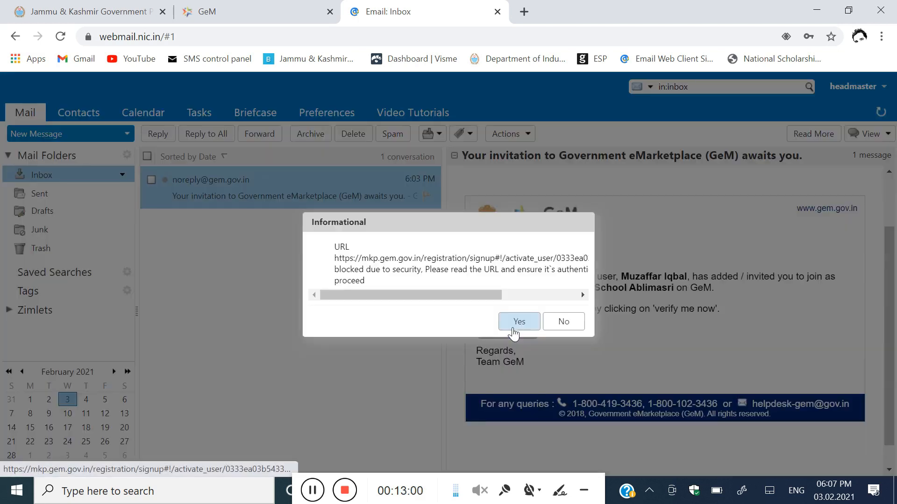
left_click(520, 322)
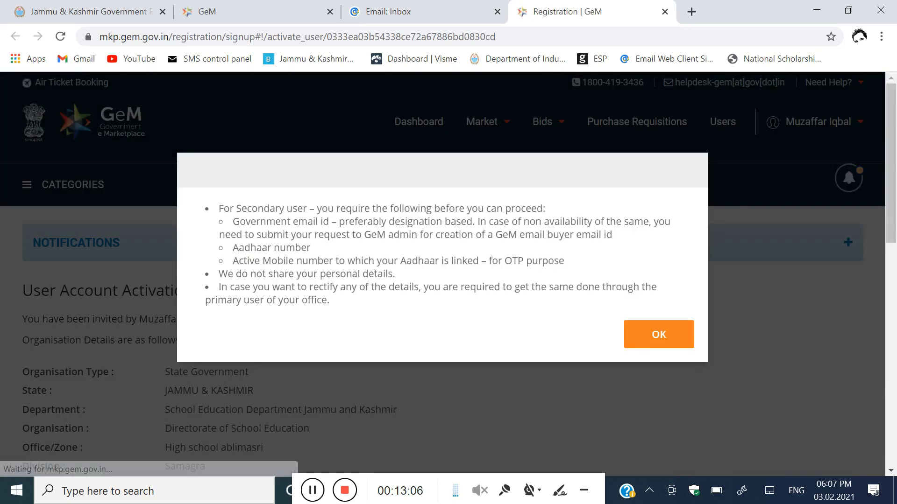
scroll(514, 302, "down", 1)
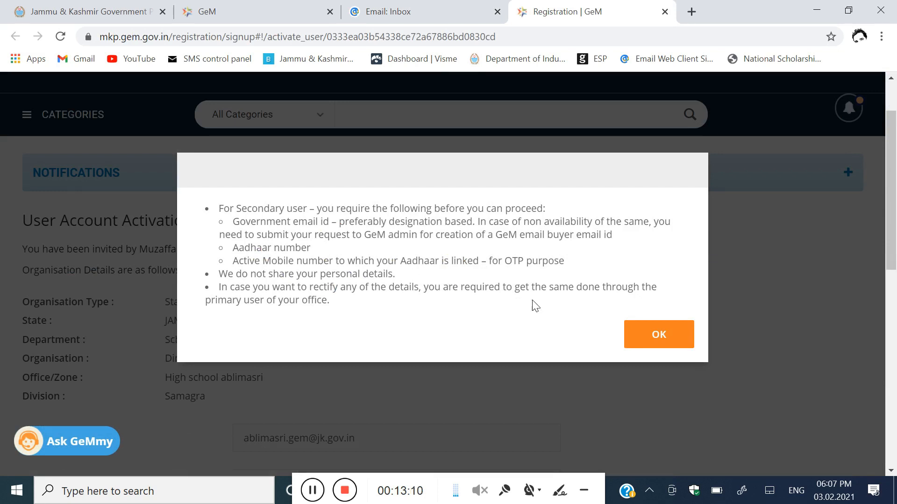
left_click(653, 342)
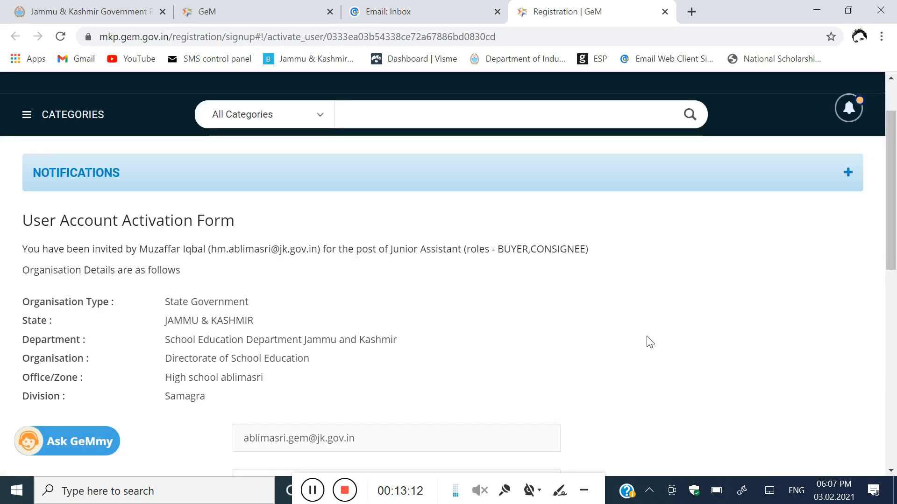
scroll(322, 278, "down", 1)
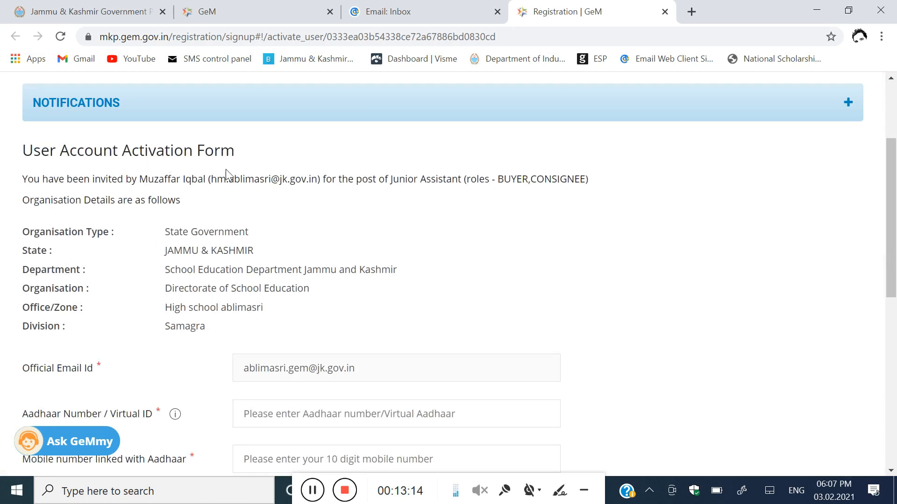
scroll(220, 166, "down", 1)
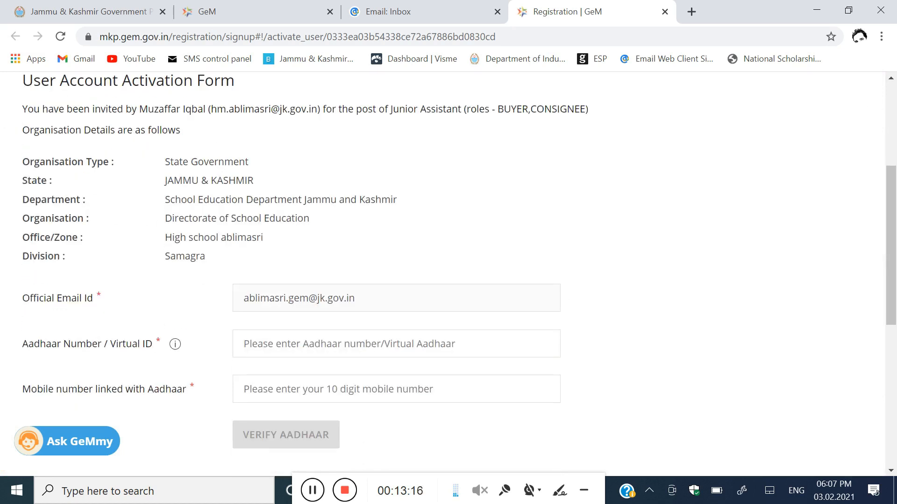
scroll(448, 275, "down", 1)
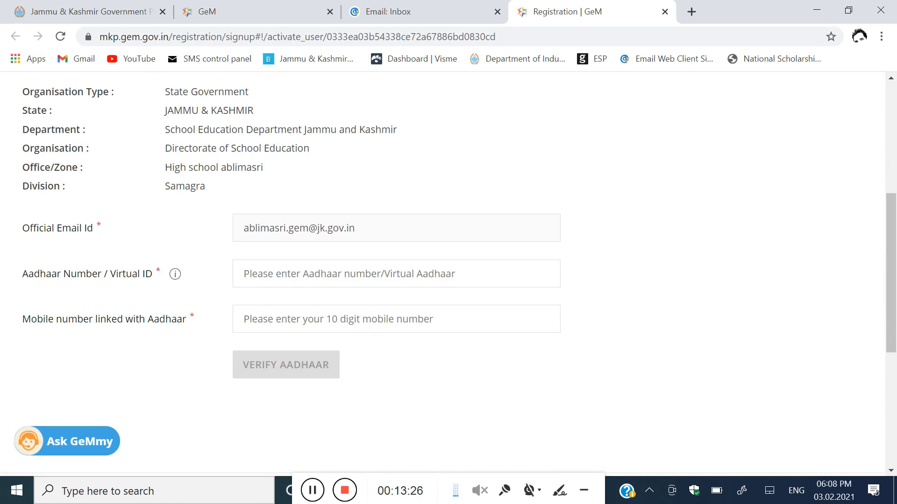
Step: Verify the new user's Aadhaar and mobile number with VERIFY AADHAAR and the OTP
left_click(396, 273)
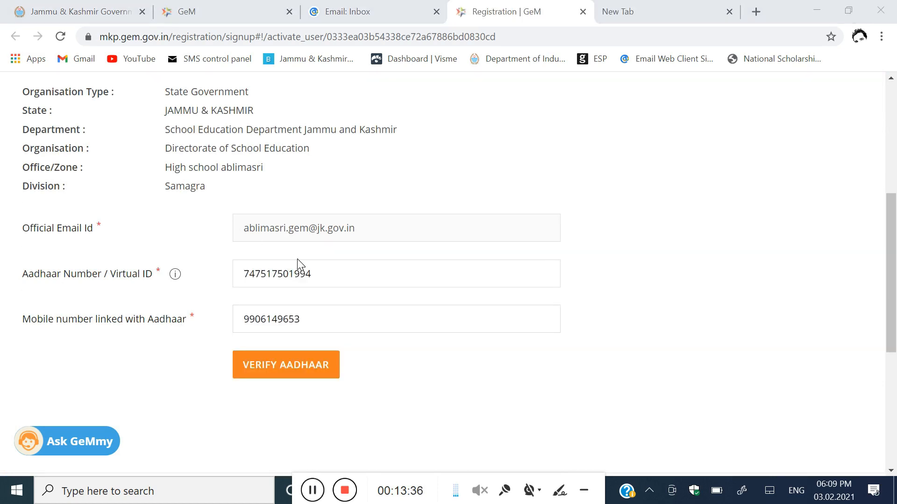
left_click(280, 368)
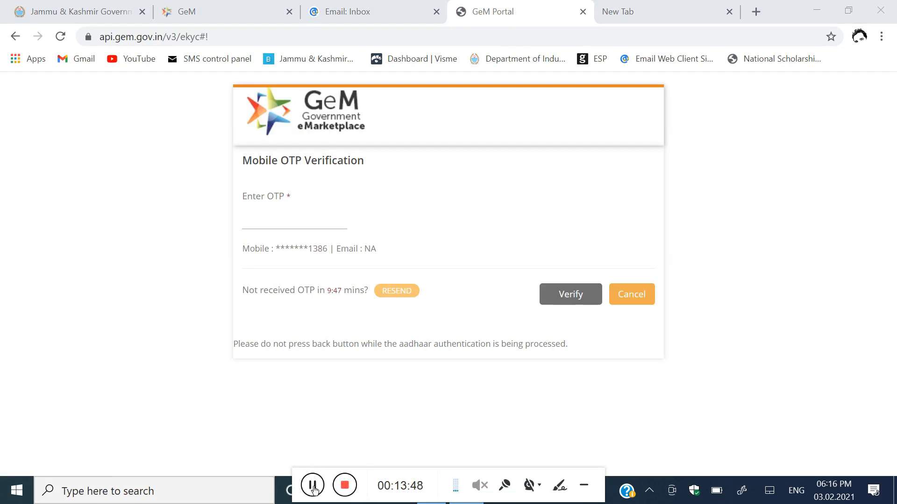
left_click(312, 485)
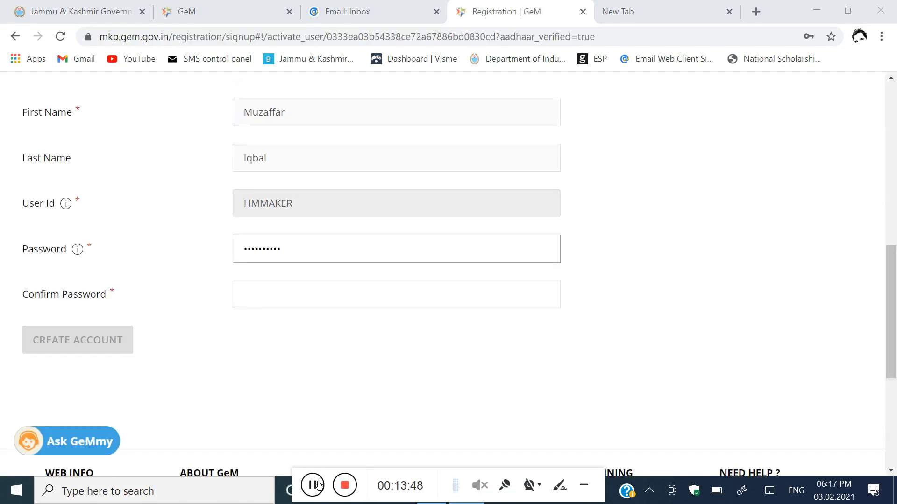
scroll(338, 360, "up", 3)
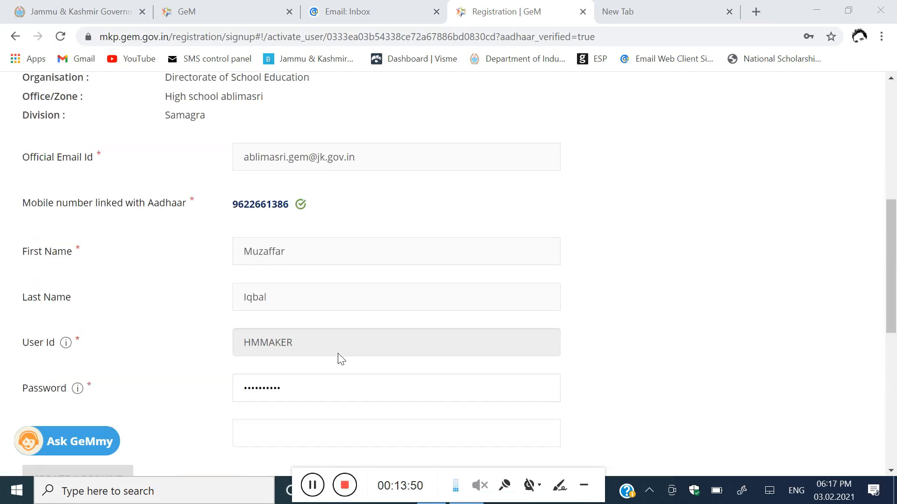
scroll(338, 357, "down", 3)
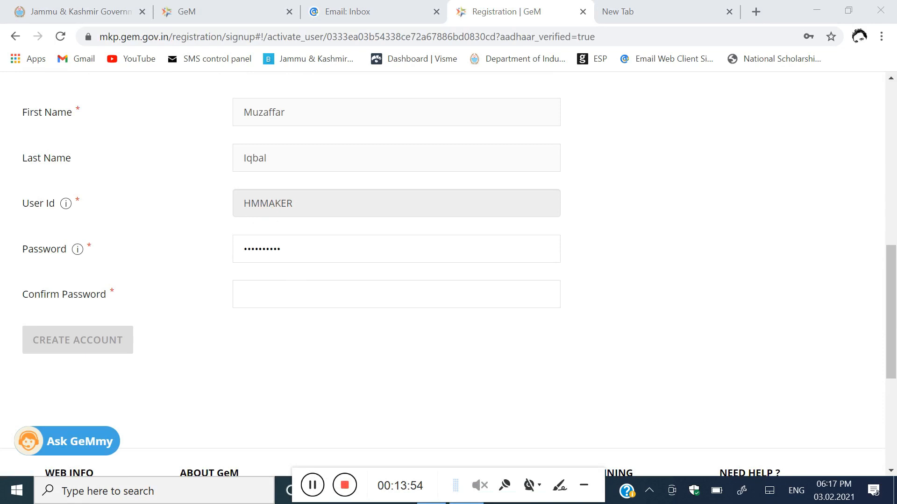
Step: Enter the account password in Confirm Password and create the secondary user account
left_click(299, 294)
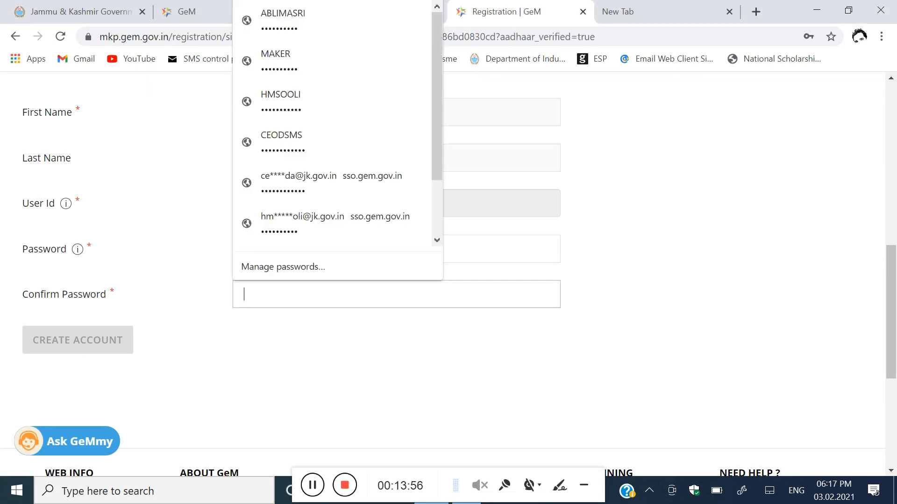
type("H")
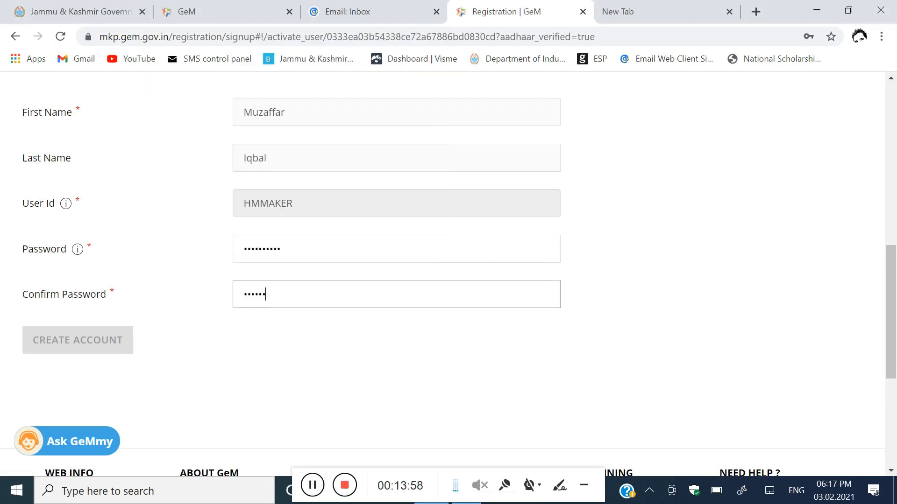
type("1")
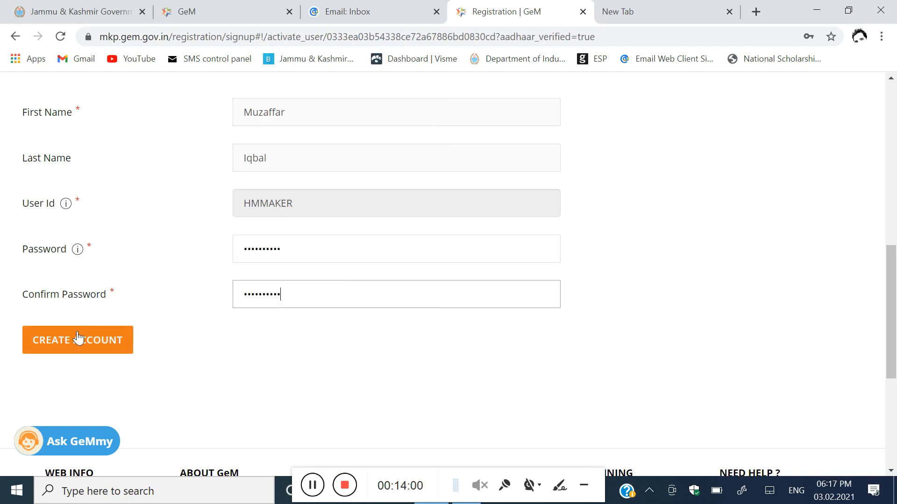
left_click(74, 340)
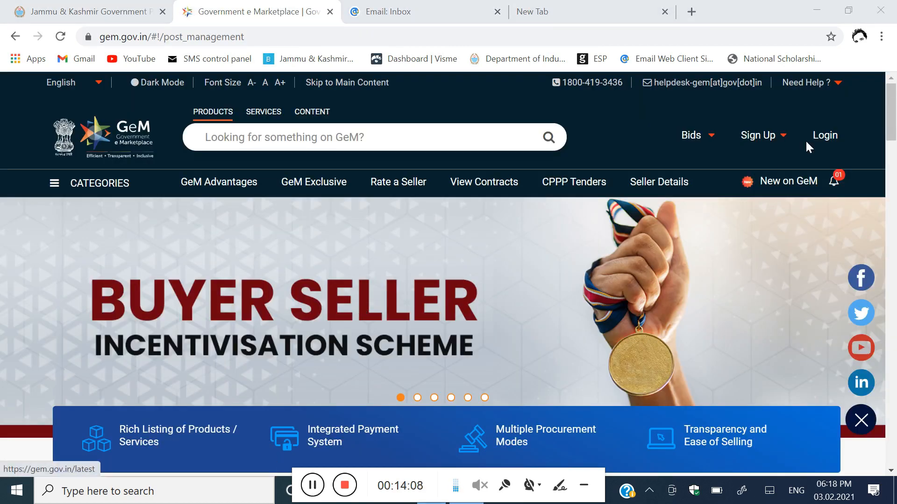
Step: Sign in on gem.gov.in with the new GeM user ID and captcha, then enter the NIC e-mail password
left_click(830, 136)
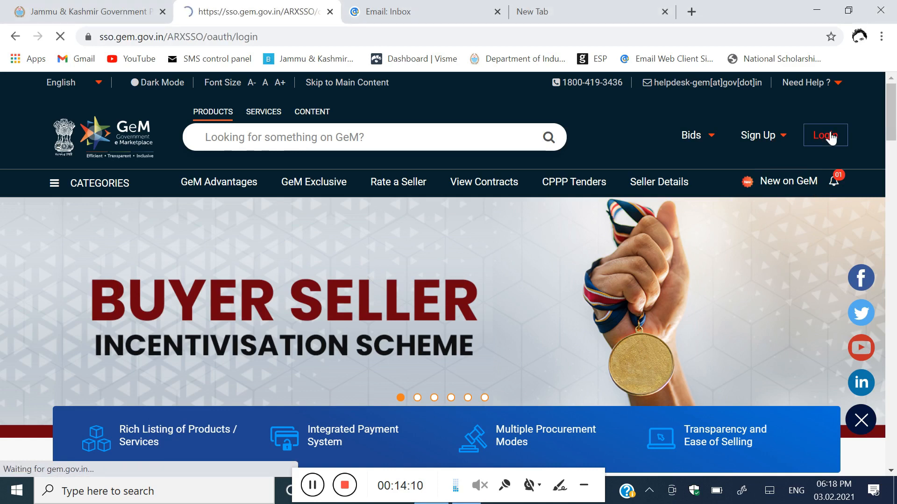
scroll(372, 286, "down", 1)
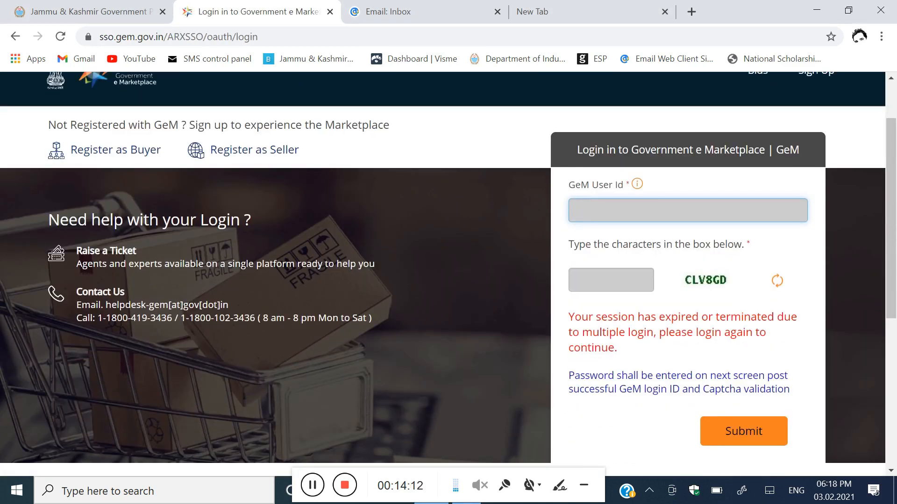
type("ABLIMASRI")
key("Tab")
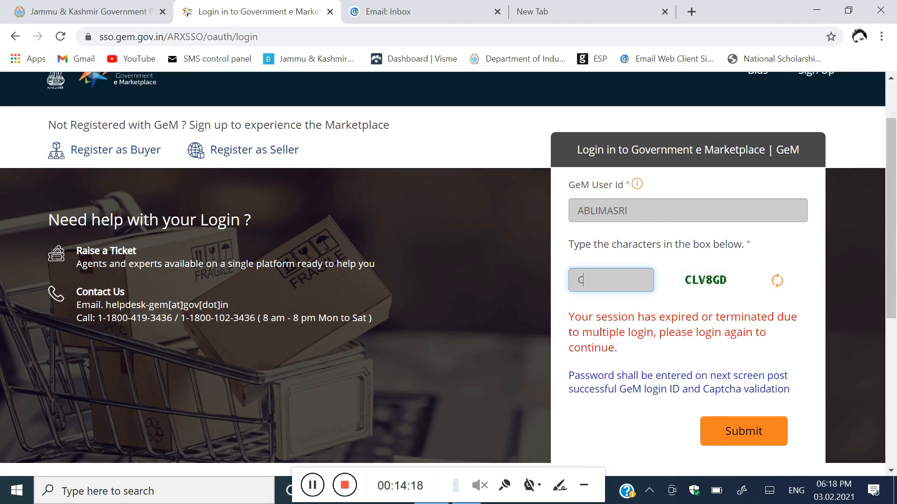
type("CLV8GD")
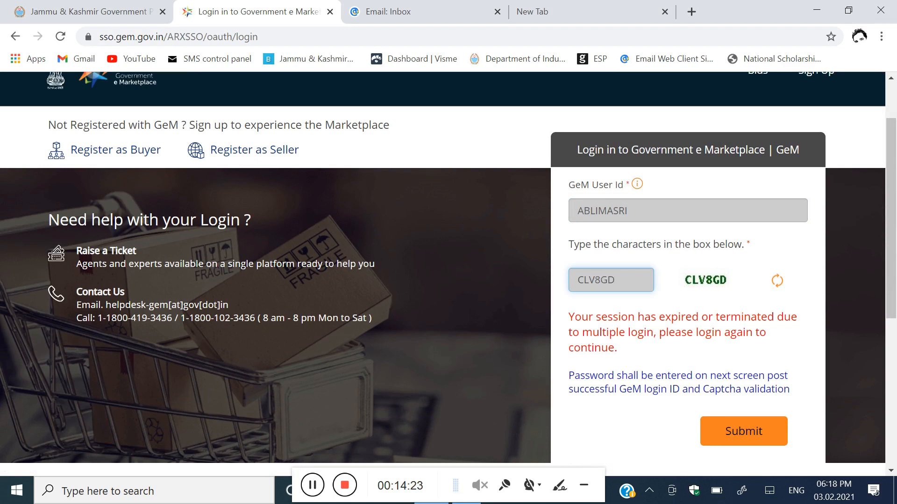
left_click(732, 428)
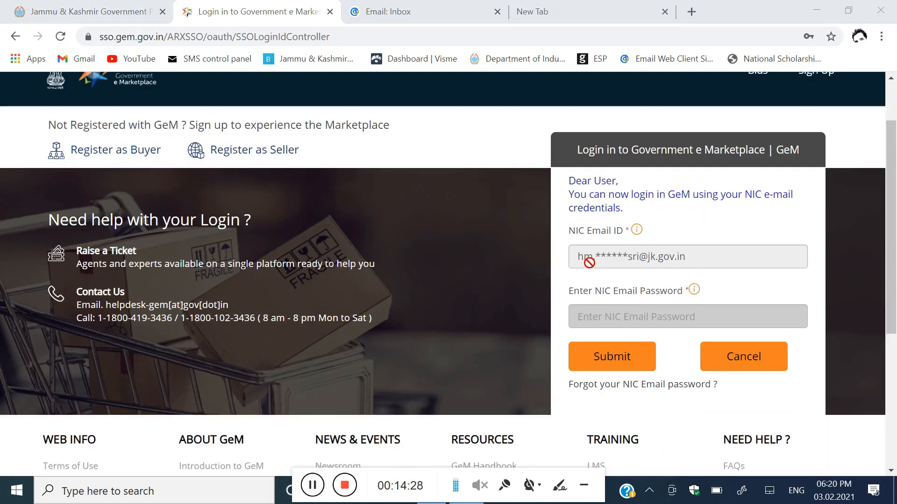
left_click(619, 313)
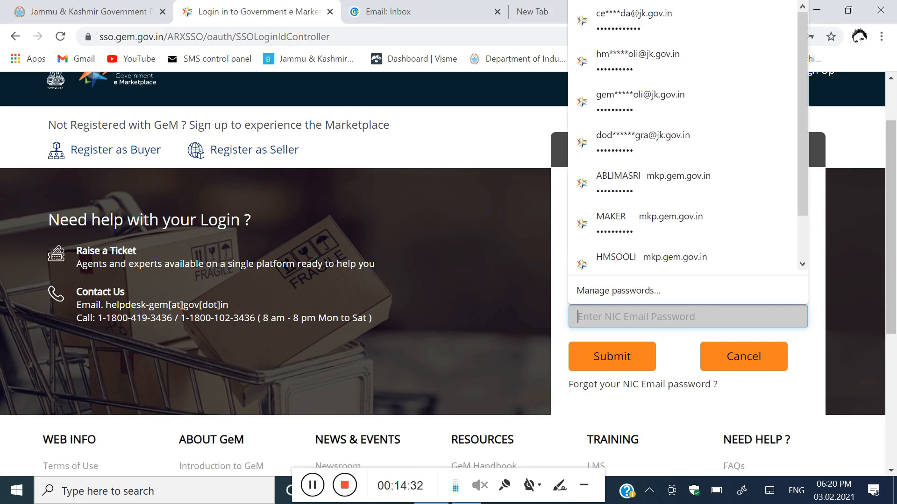
type("•••••")
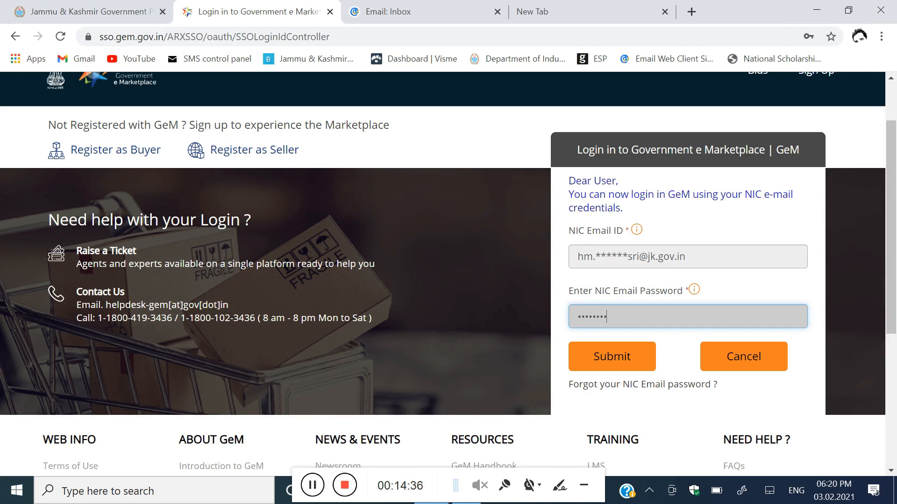
type("•••")
Step: Complete the login, save the password in Chrome, and open the user account menu
left_click(641, 360)
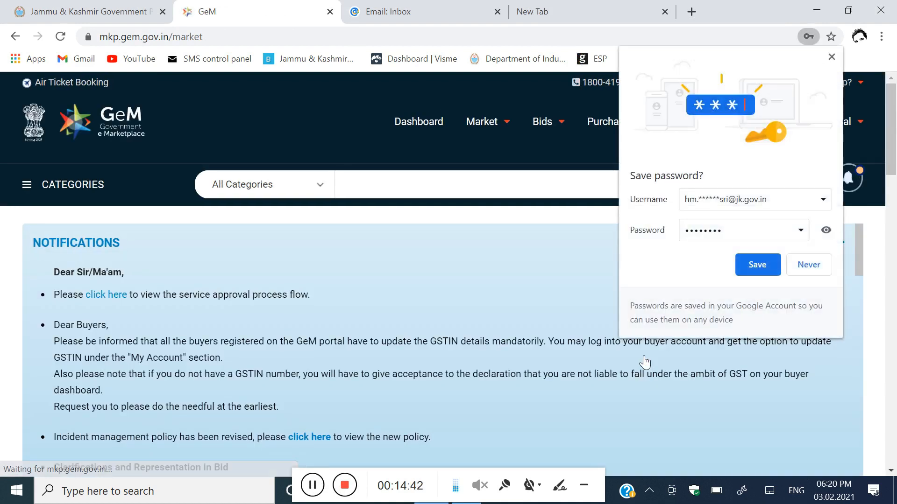
left_click(758, 264)
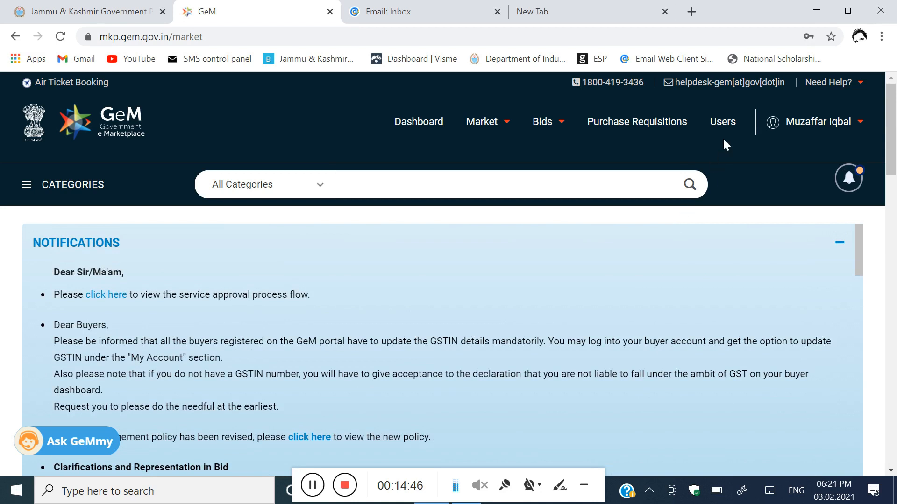
left_click(816, 124)
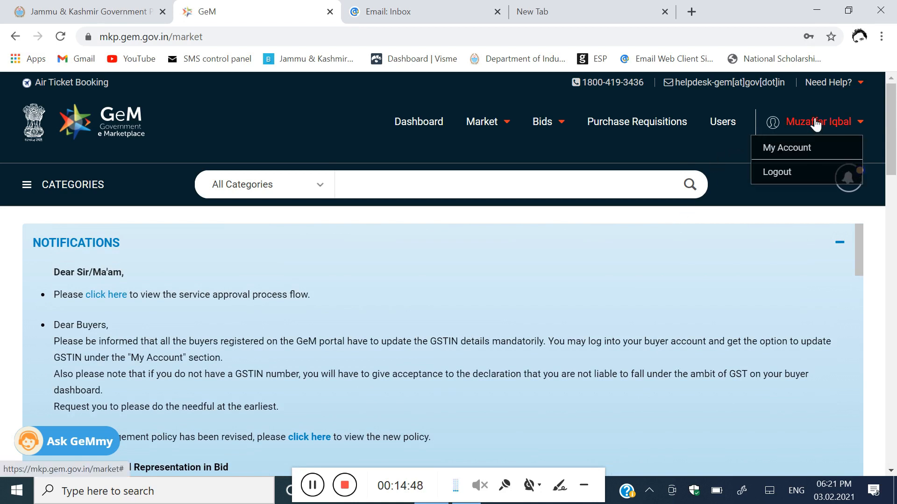